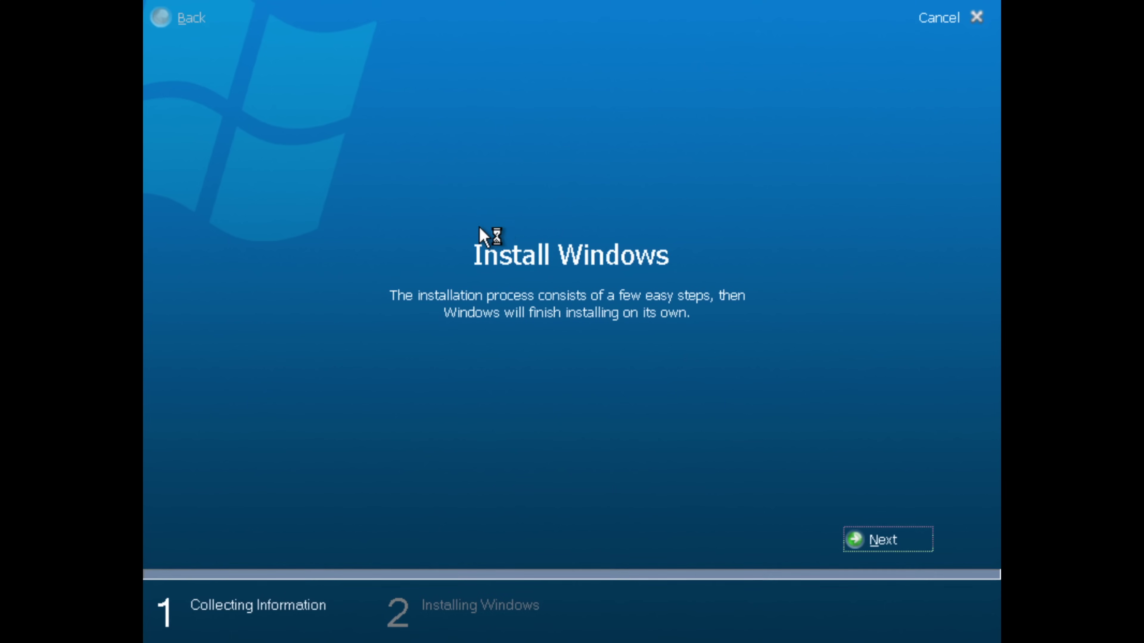
Choose Partition 1 (C:) as the Windows installation drive, accept moving the previous installation to Windows.old, and continue from the installation settings.
click(882, 540)
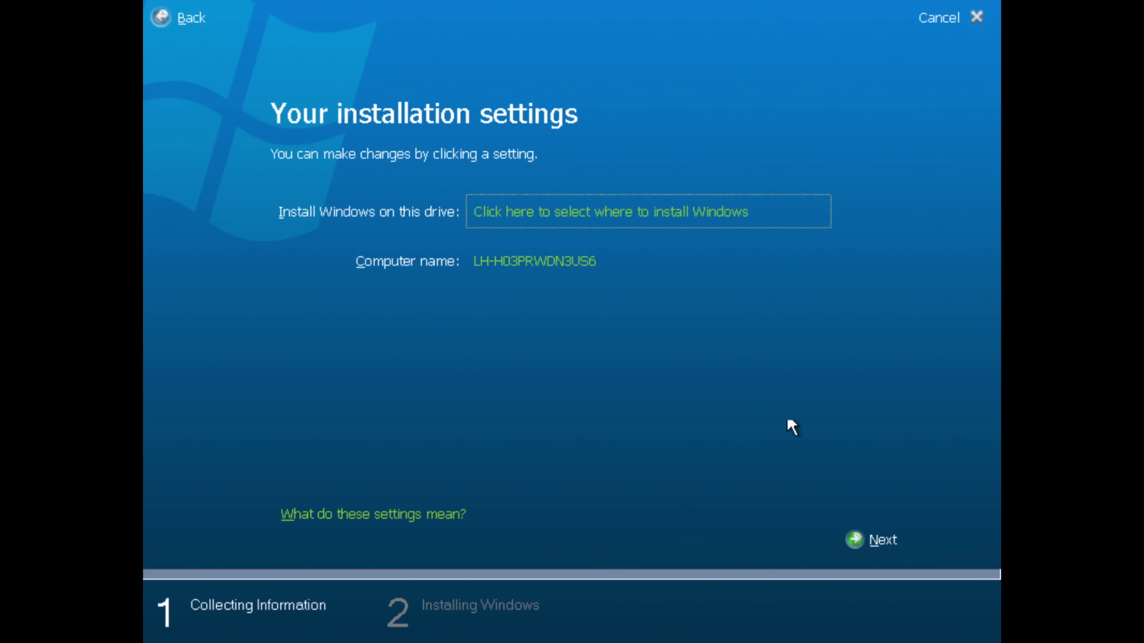
click(663, 215)
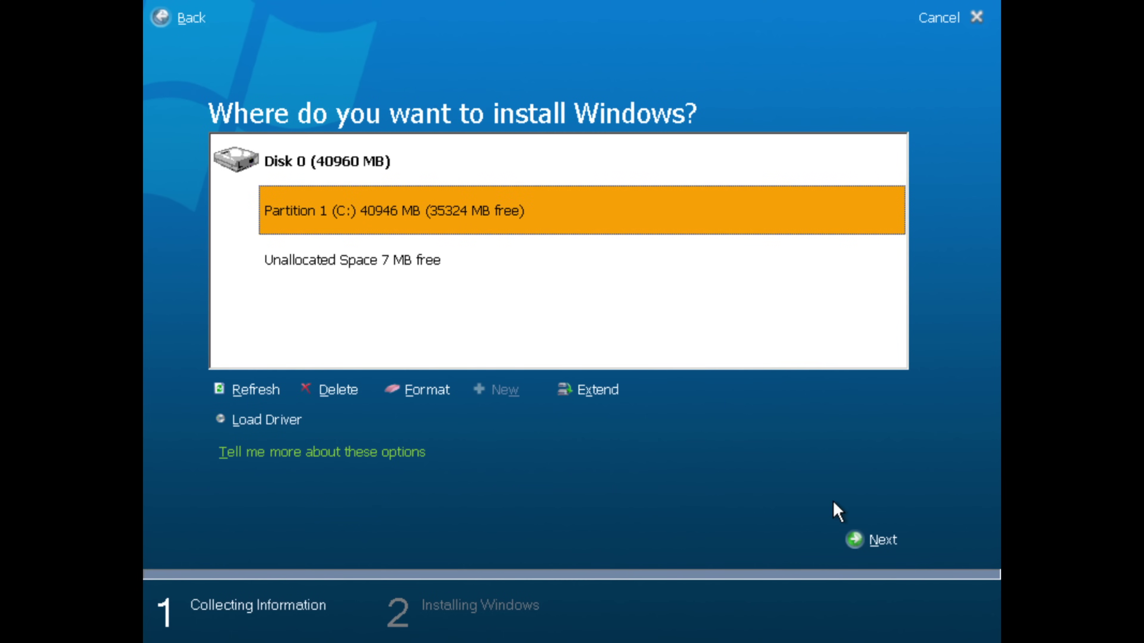
click(862, 544)
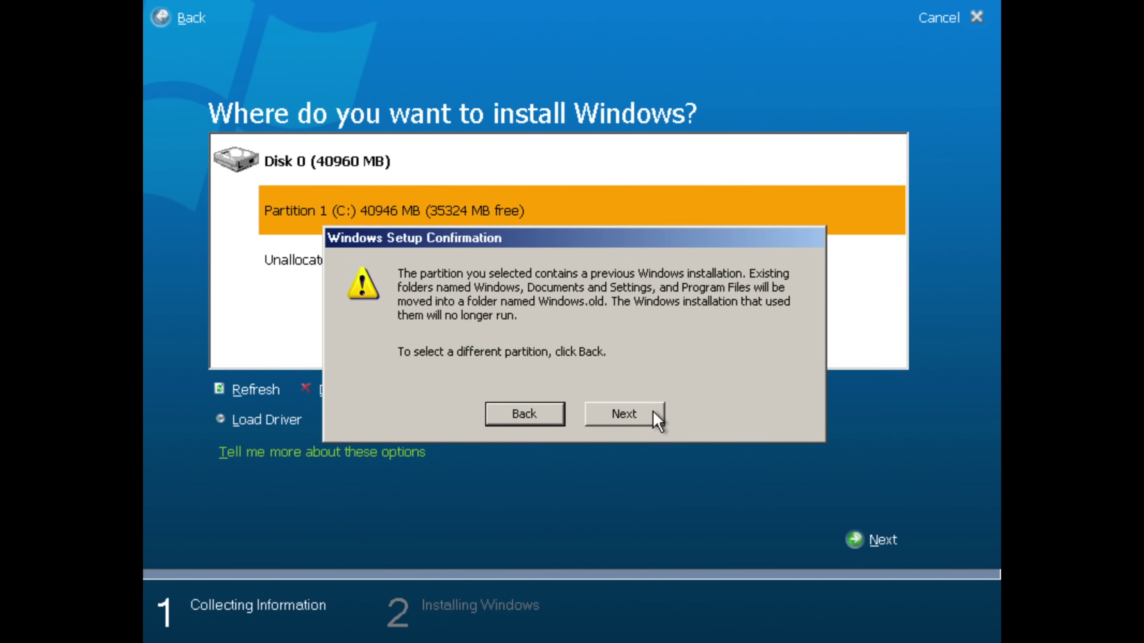
click(653, 414)
click(872, 539)
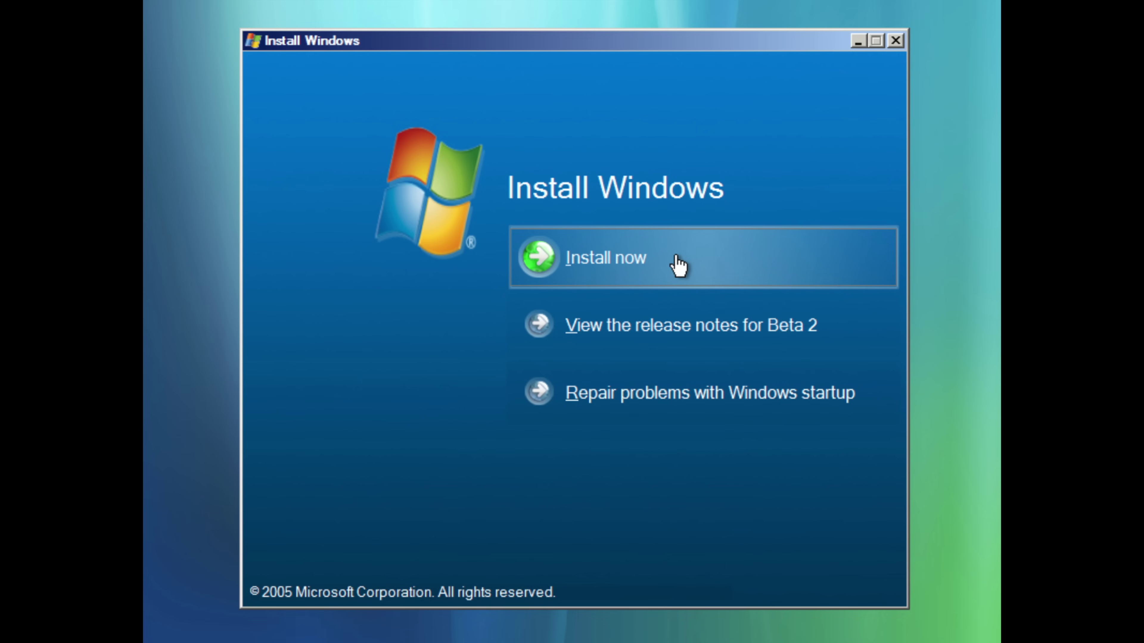
Start the Windows Beta 2 installation on Disk 0 Partition 2 and accept the suggested computer name.
click(678, 266)
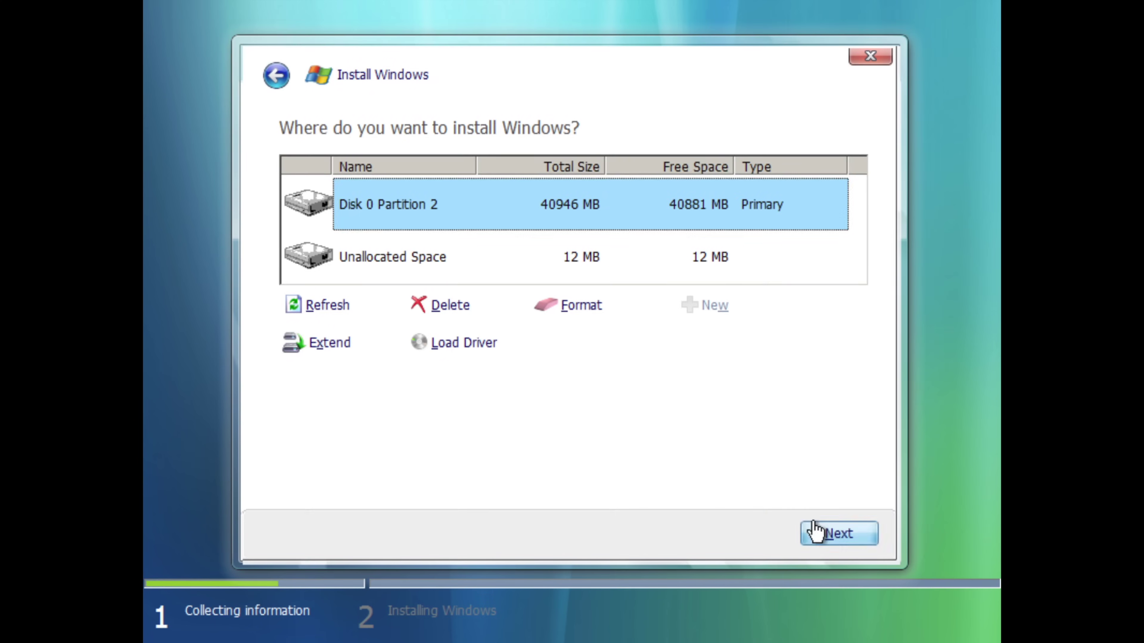
click(824, 532)
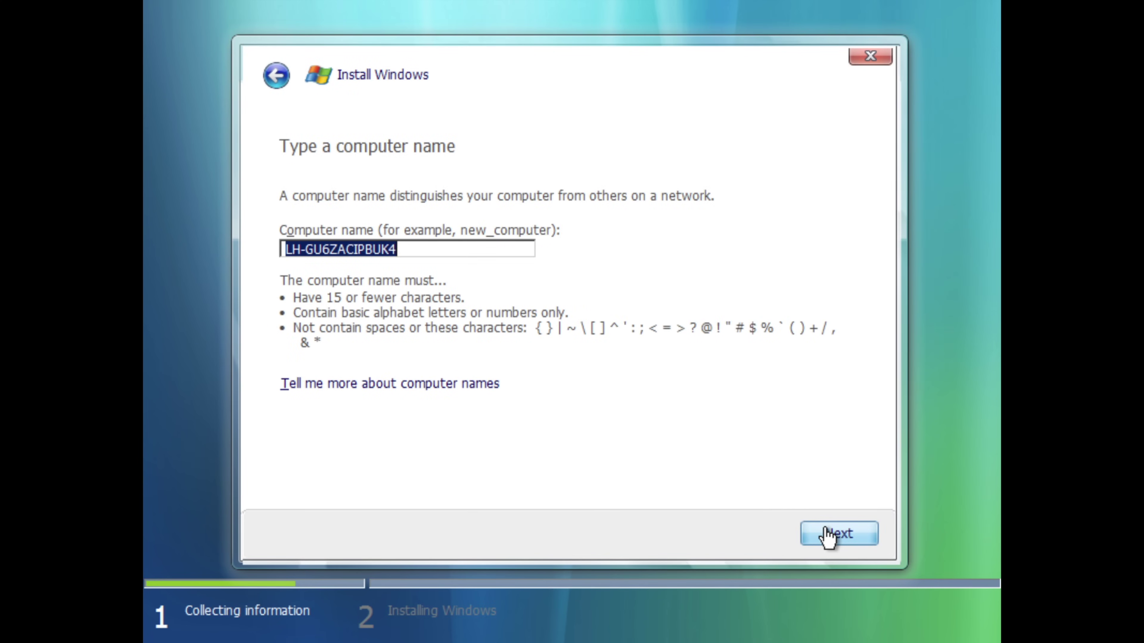
click(825, 531)
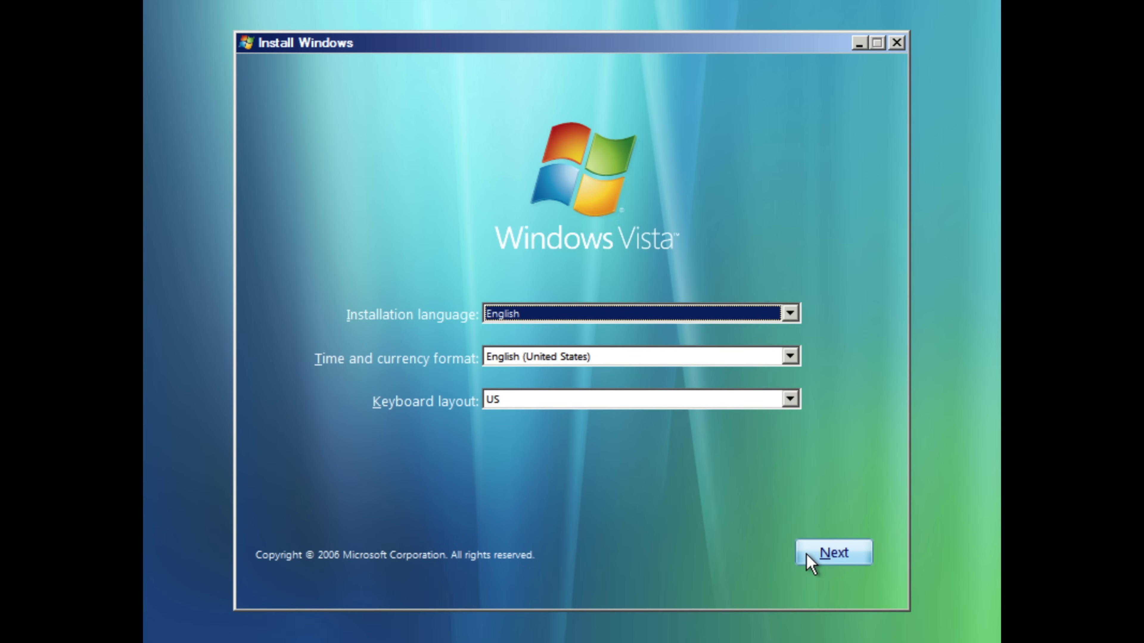
Accept English with US format and keyboard in the Windows Vista setup and start installing to Disk 0 Partition 1.
click(807, 557)
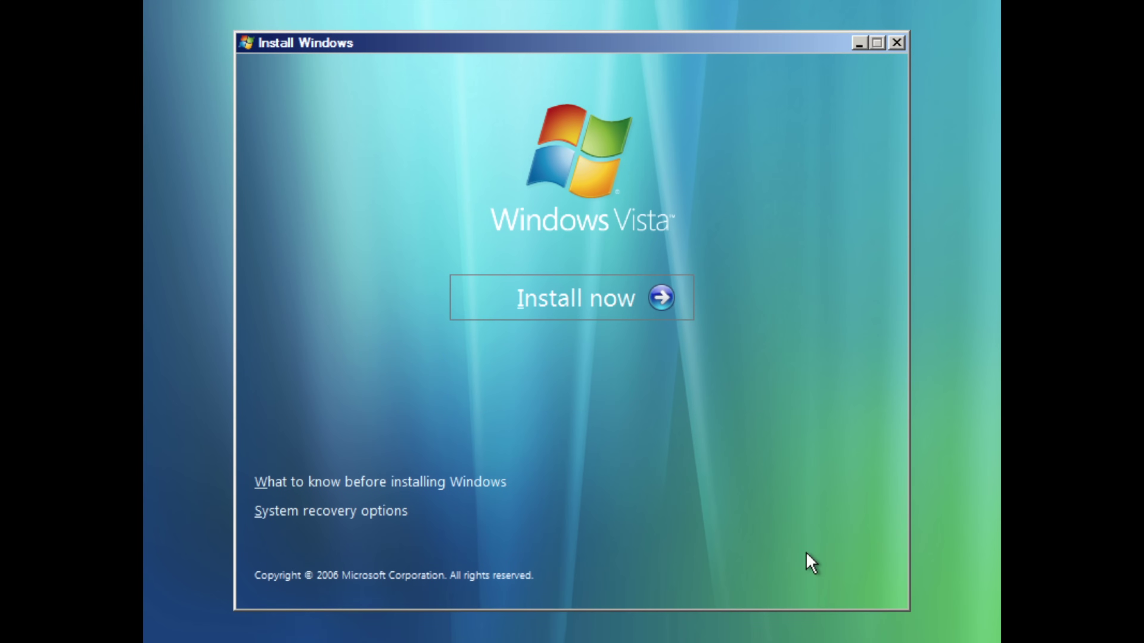
click(635, 316)
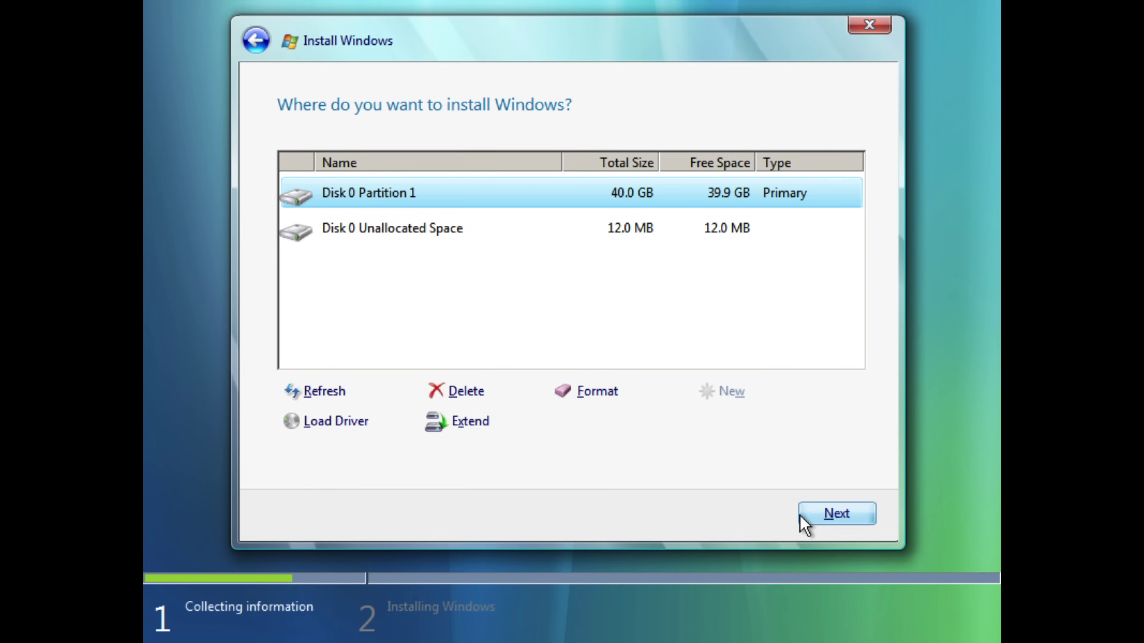
click(803, 518)
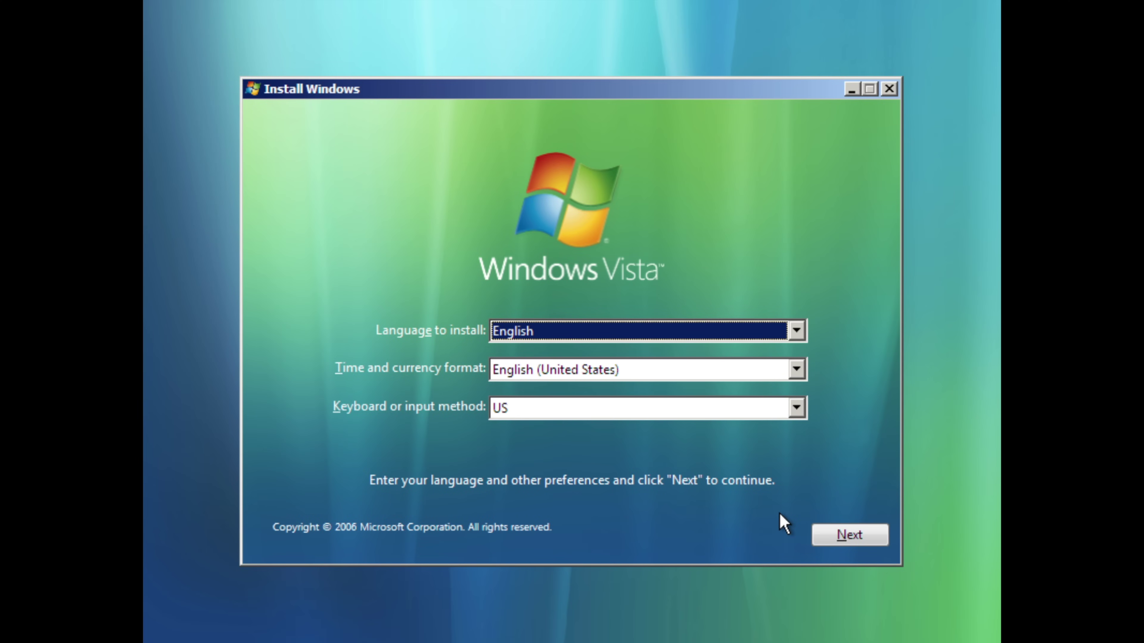
In the green-themed 2006 Windows Vista setup, keep the English and US defaults and install to Disk 0 Partition 1.
click(819, 532)
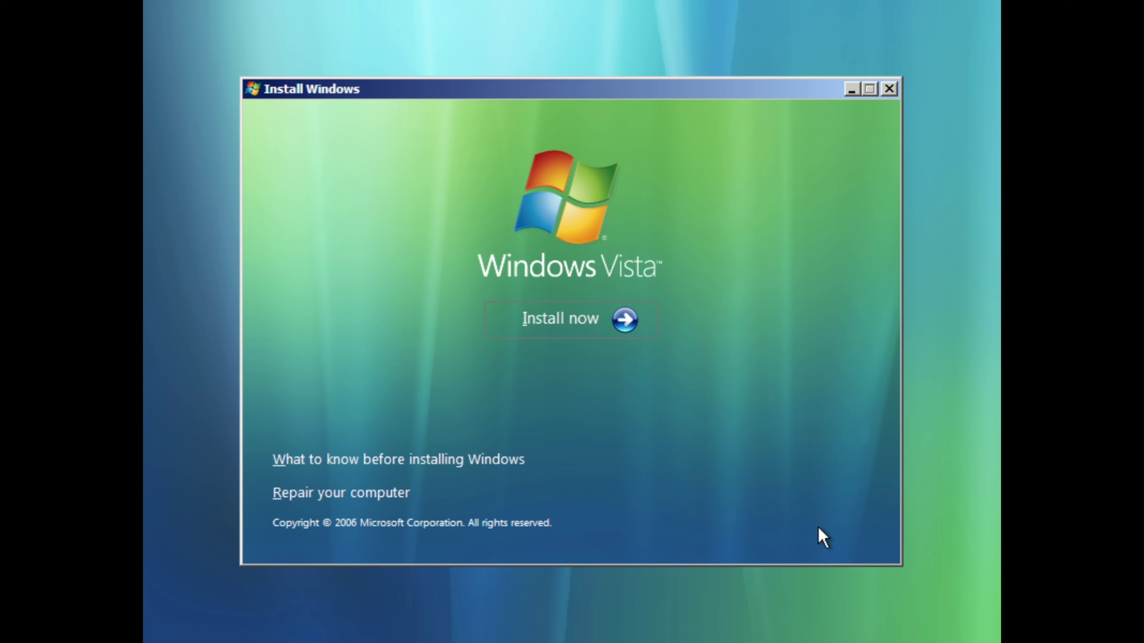
click(653, 334)
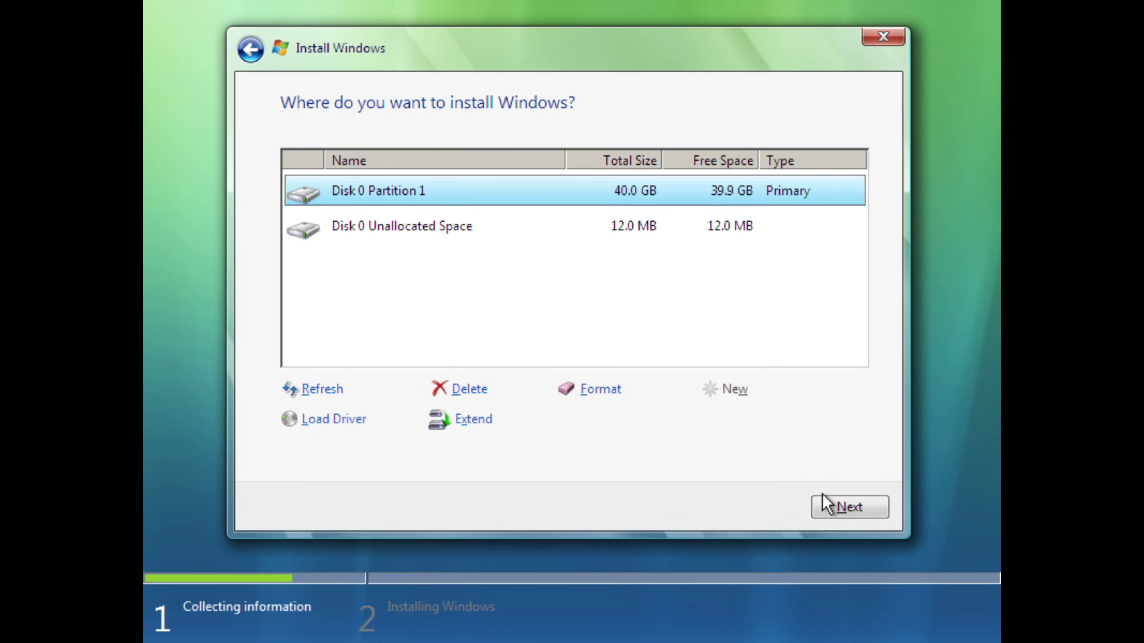
click(833, 508)
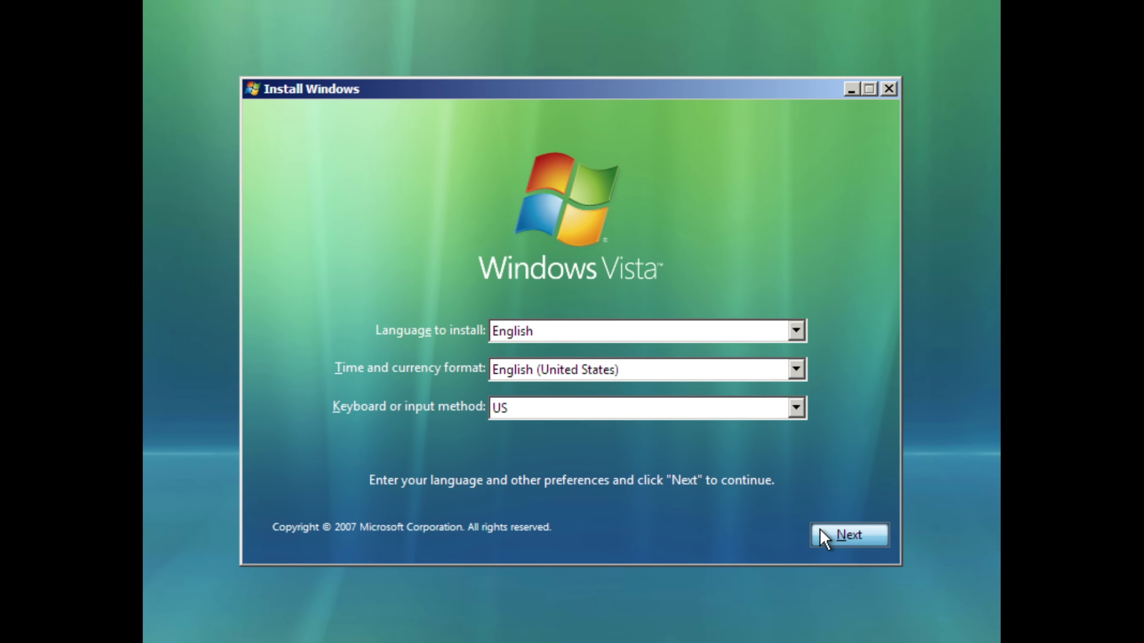
In the 2007 Windows Vista setup, keep the English and US defaults and install to the 60.0 GB unallocated space.
click(824, 536)
click(640, 316)
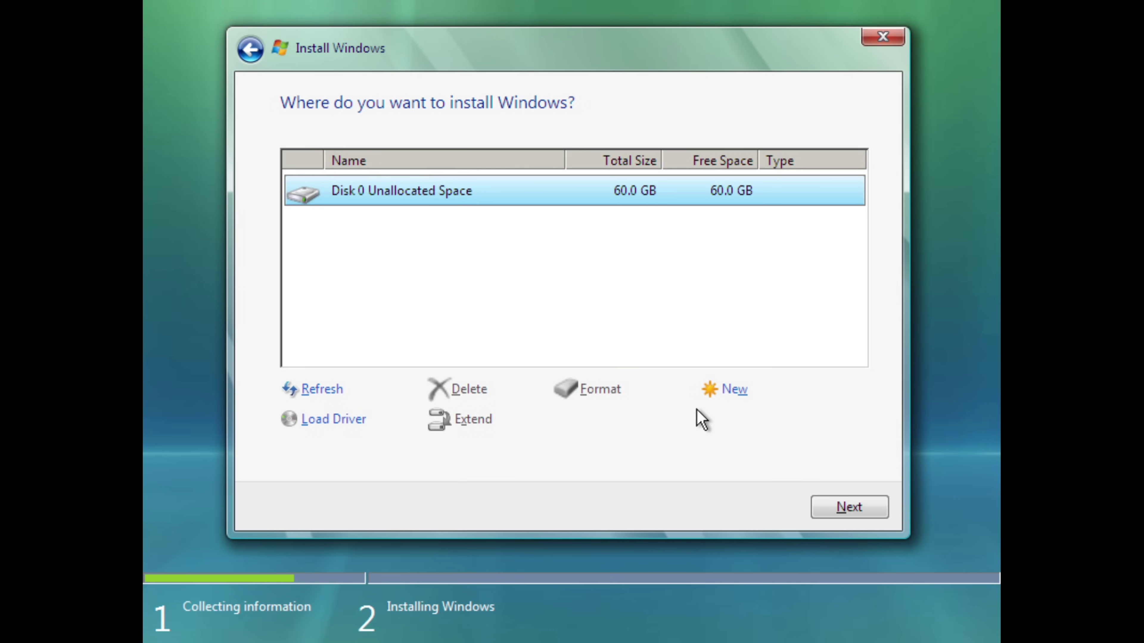
click(858, 517)
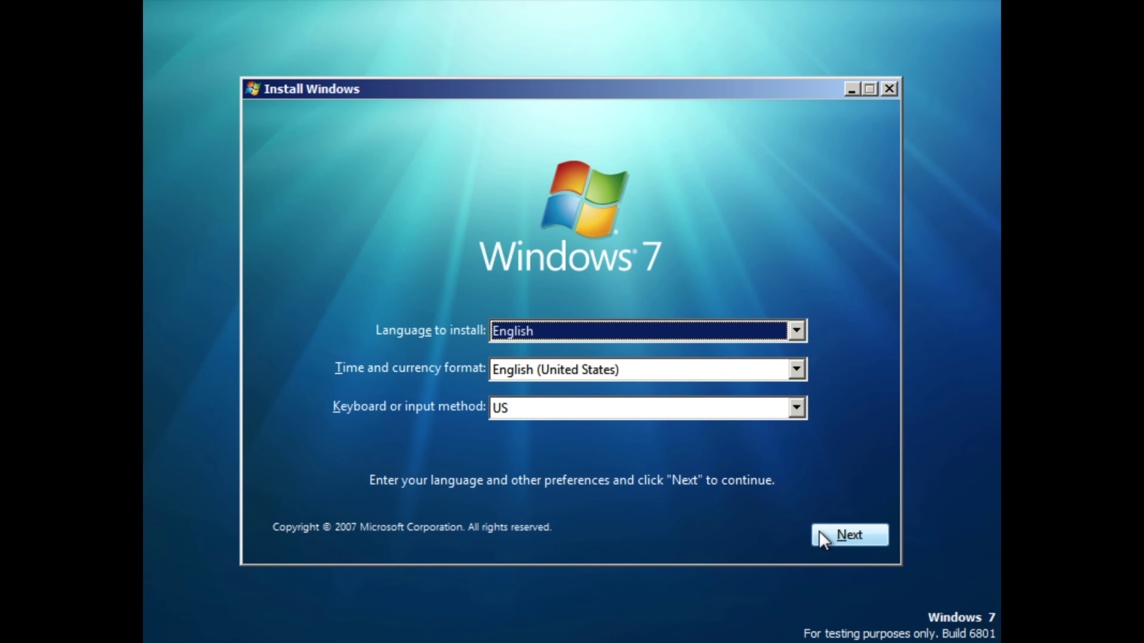
In the Windows 7 Build 6801 setup, format Disk 0 Partition 1 and start the installation on it.
click(820, 539)
key(Return)
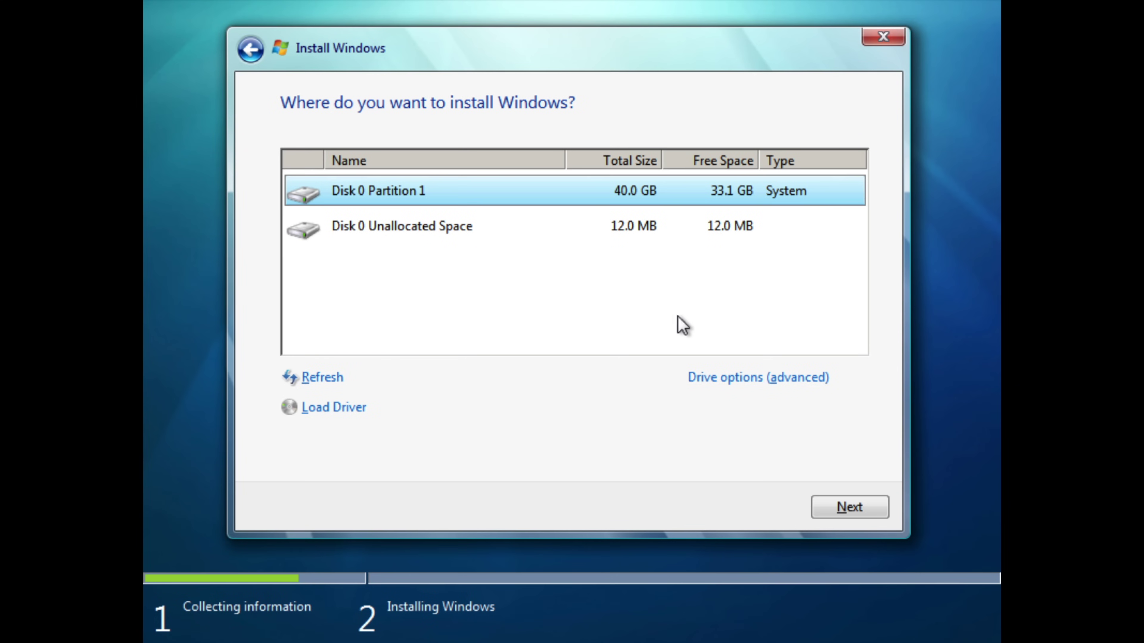
click(721, 377)
click(620, 381)
click(684, 400)
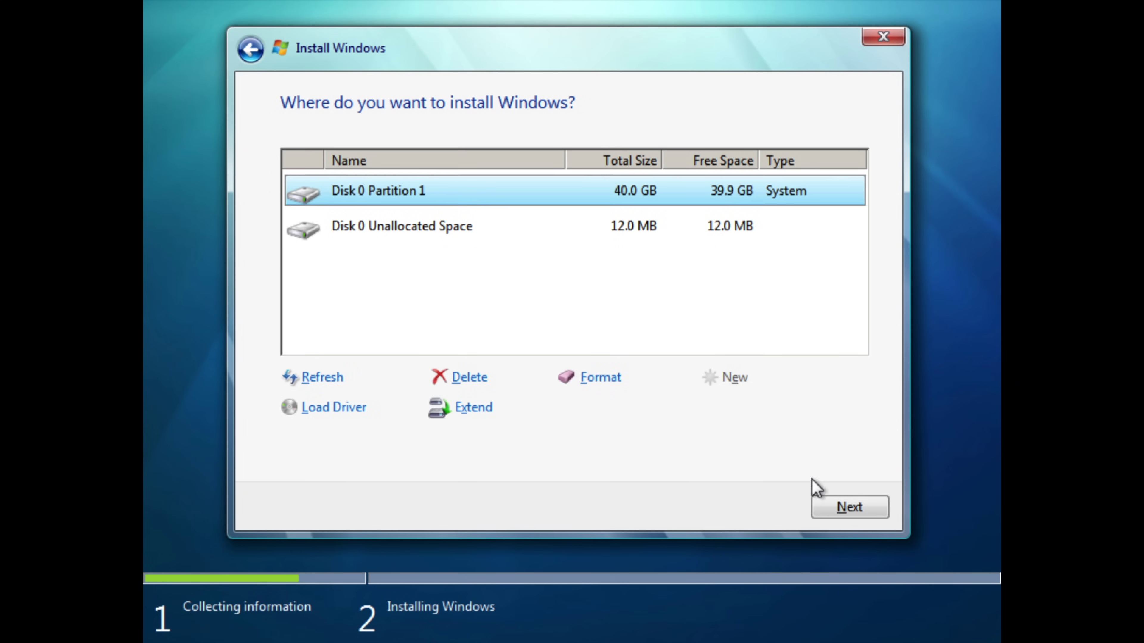
click(830, 505)
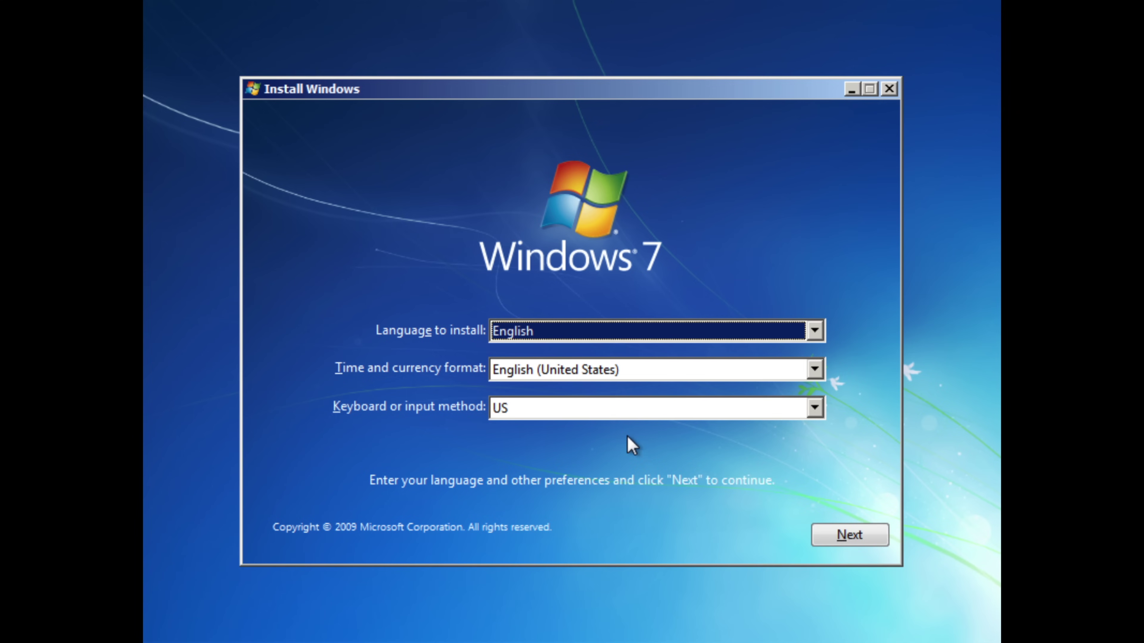
In the 2009 Windows 7 setup, keep the English and US defaults, format Disk 0 Partition 1 and install to it.
click(823, 537)
key(Return)
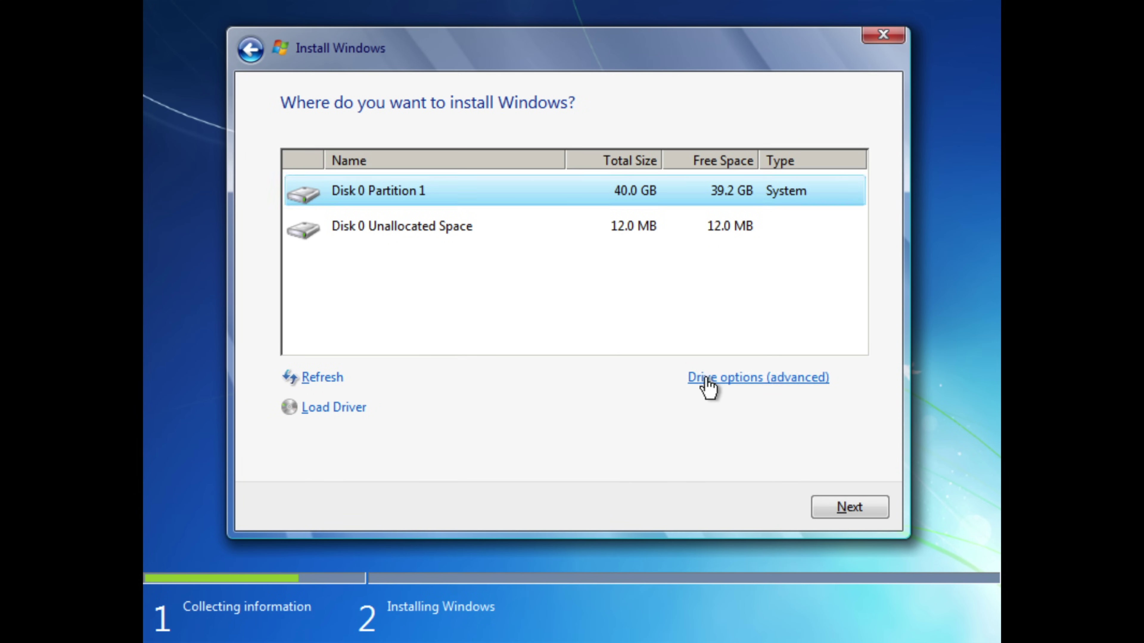
click(708, 387)
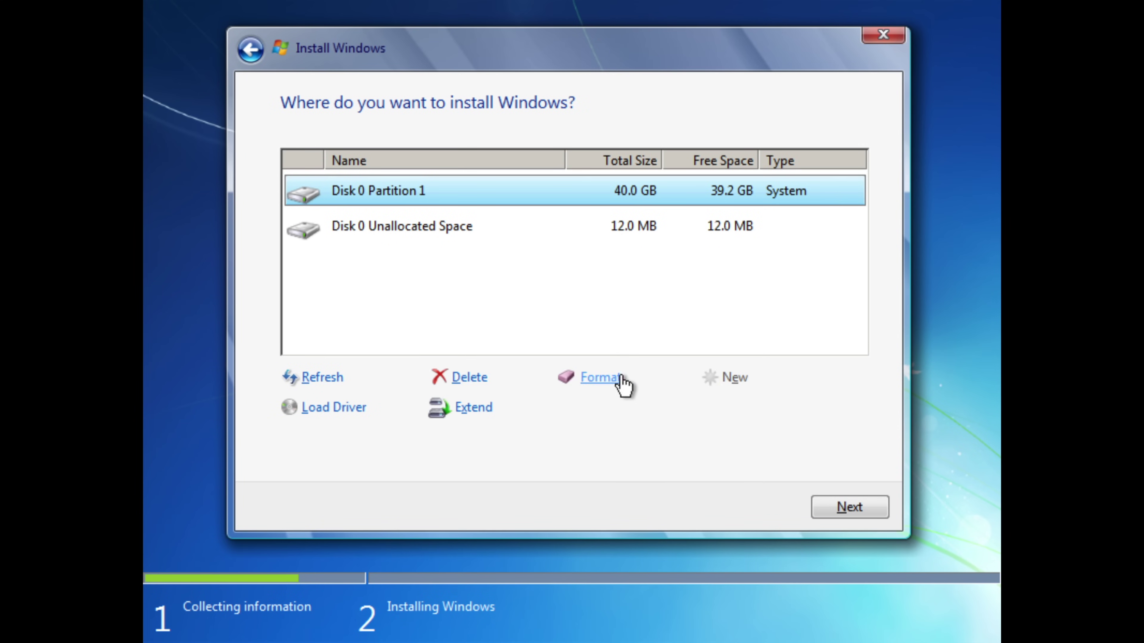
click(616, 379)
click(713, 409)
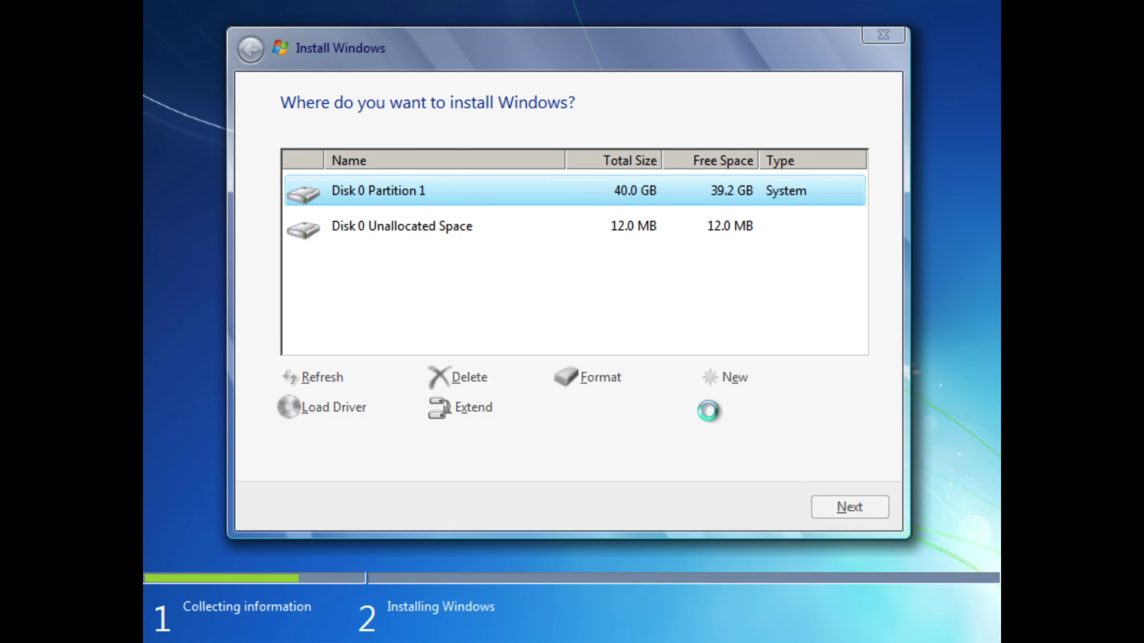
click(823, 506)
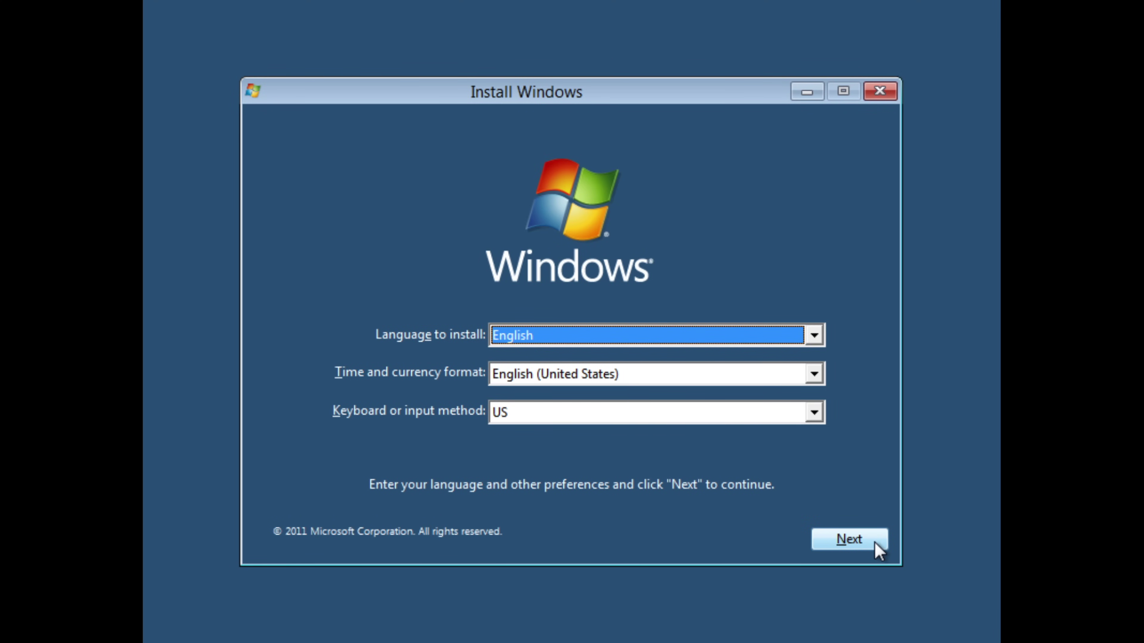
In the 2011 Windows setup, keep the English and US defaults and install to the 60.0 GB unallocated space.
click(878, 551)
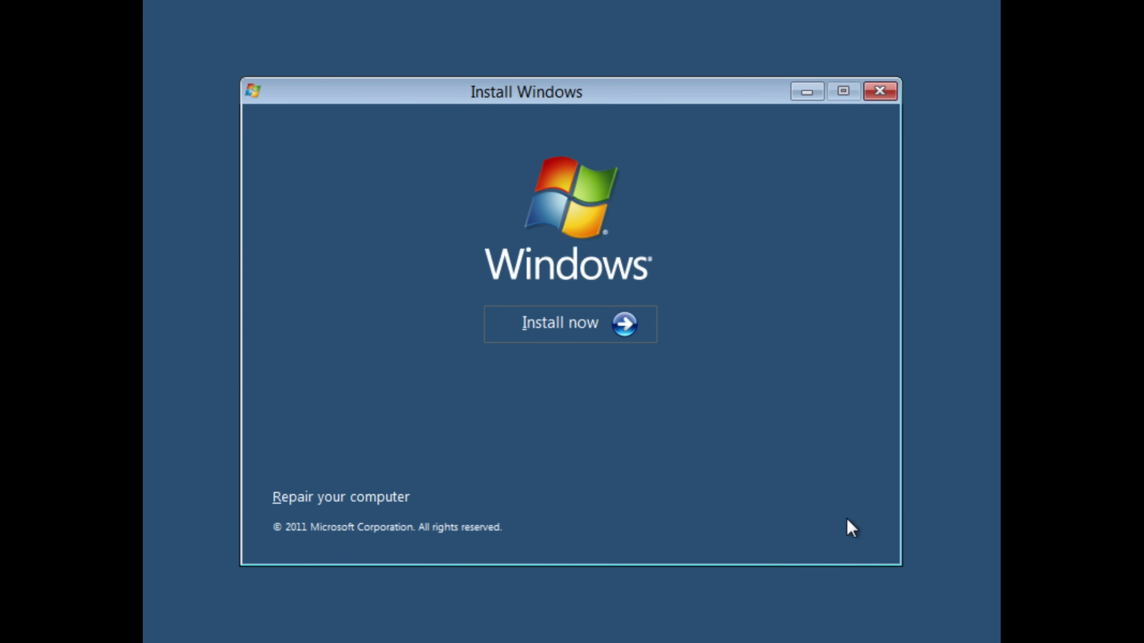
click(648, 337)
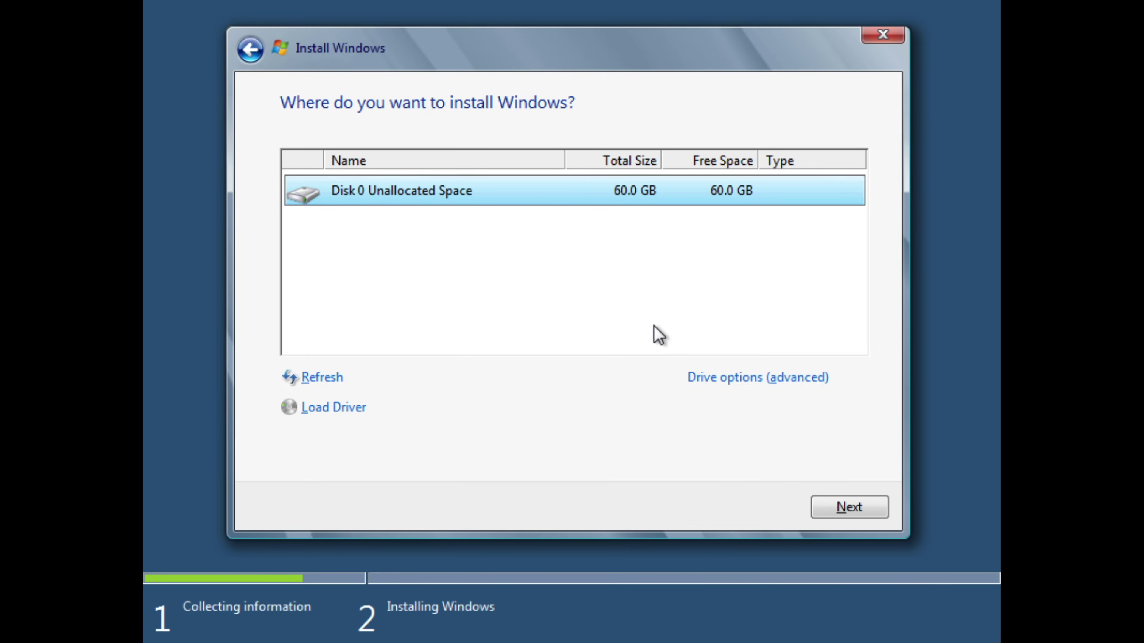
click(831, 508)
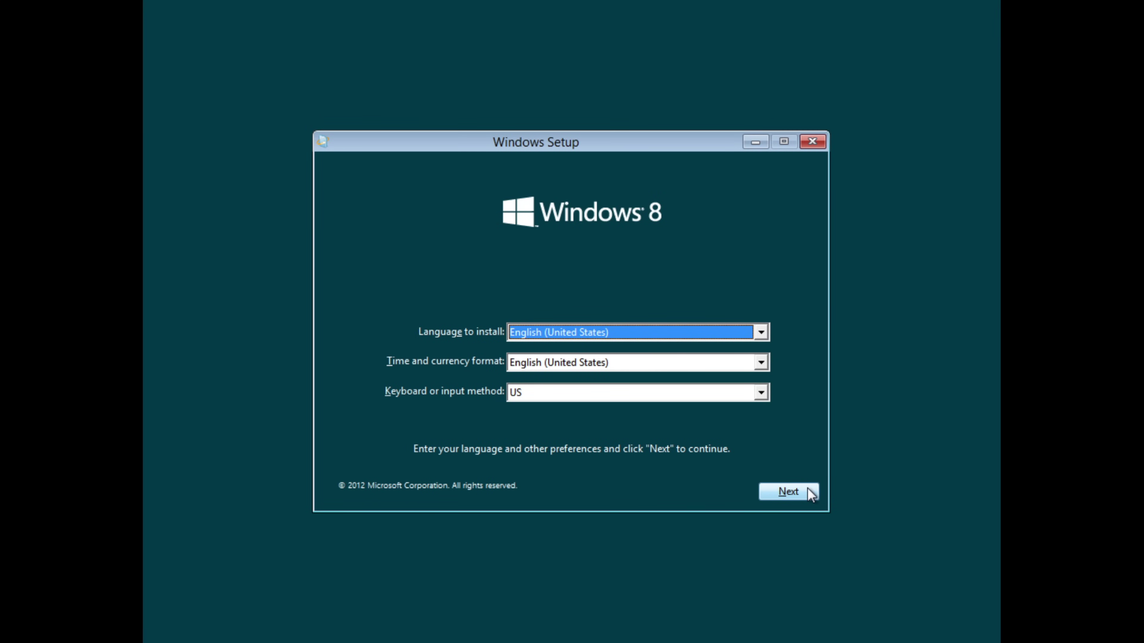
In the teal Windows 8 setup, accept the English (United States) defaults and install to Drive 0 Partition 2.
click(807, 489)
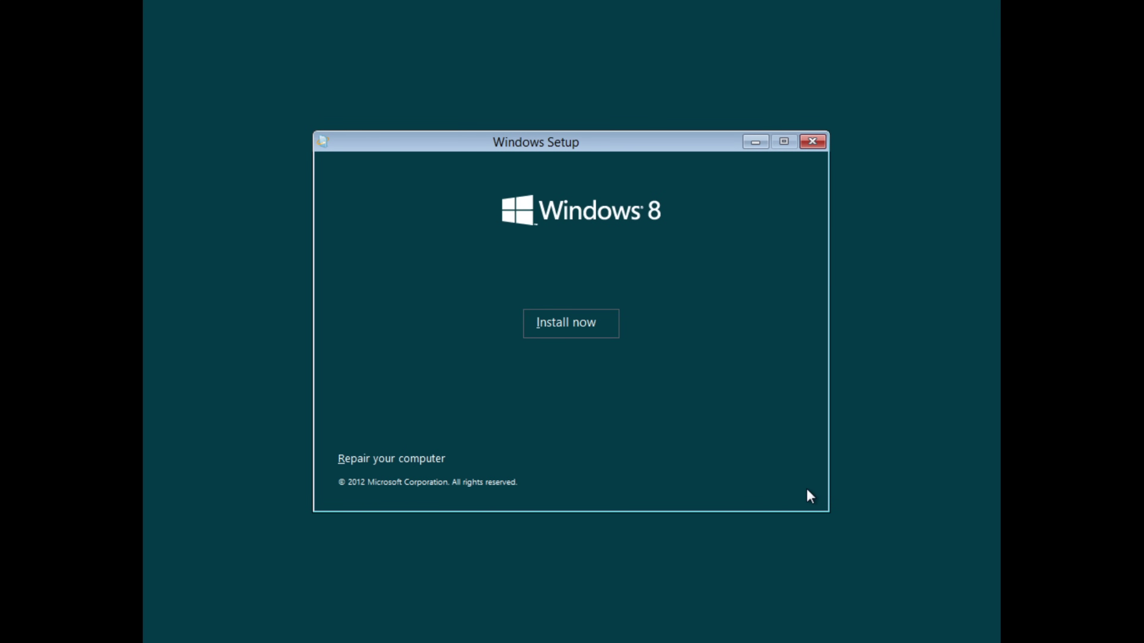
click(589, 331)
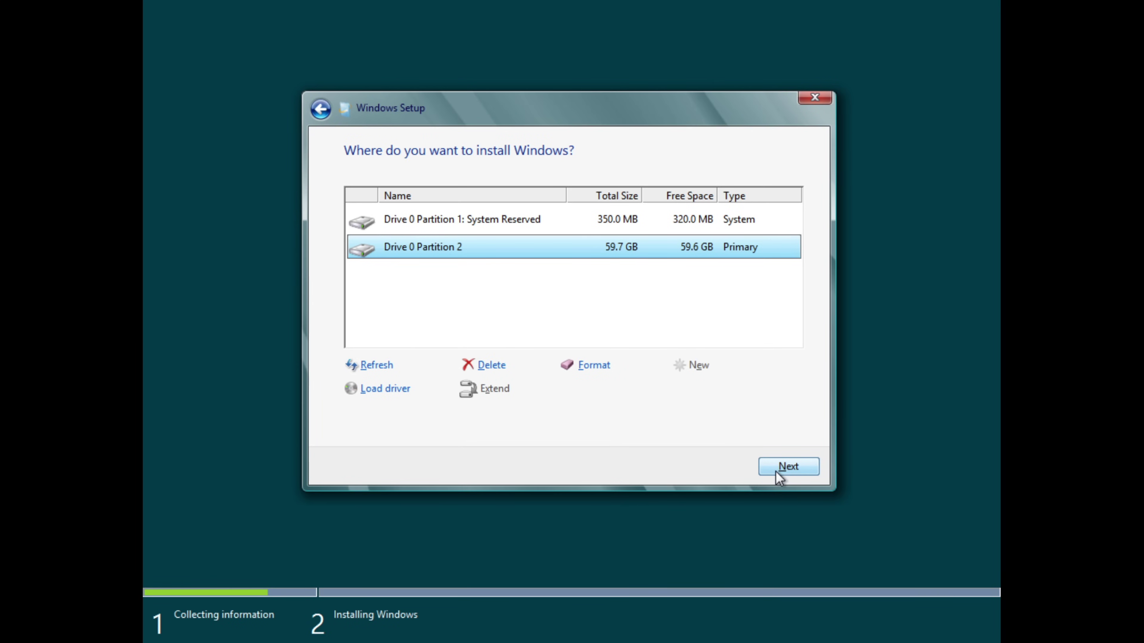
click(777, 472)
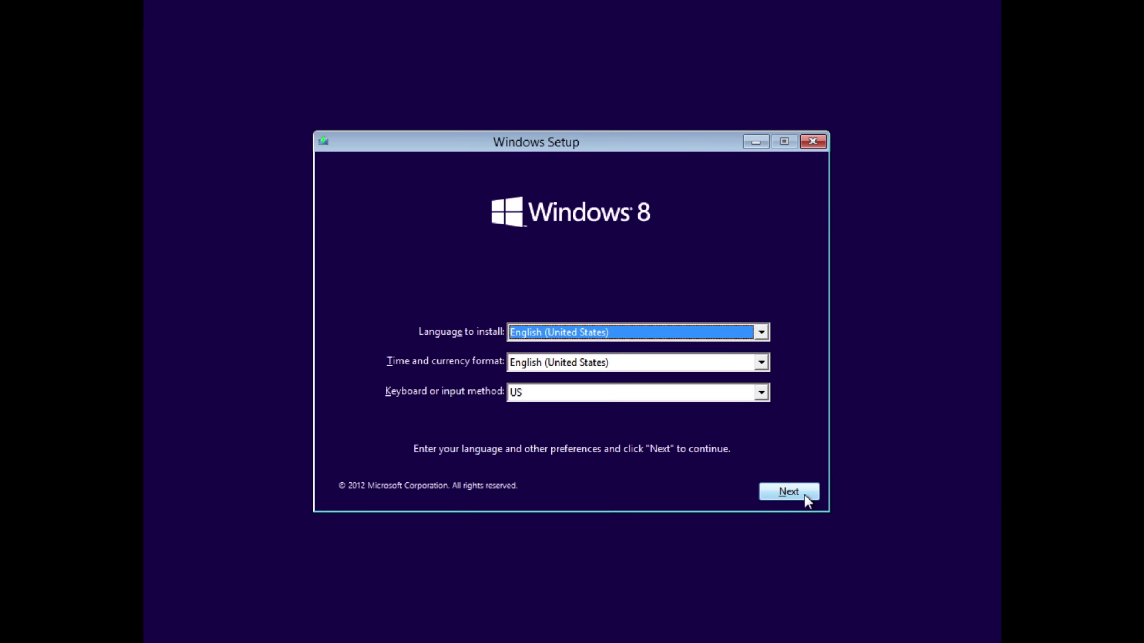
In the purple 2012 Windows 8 setup, install to Drive 0 Partition 1 and agree to move old files to Windows.old.
click(802, 495)
key(Return)
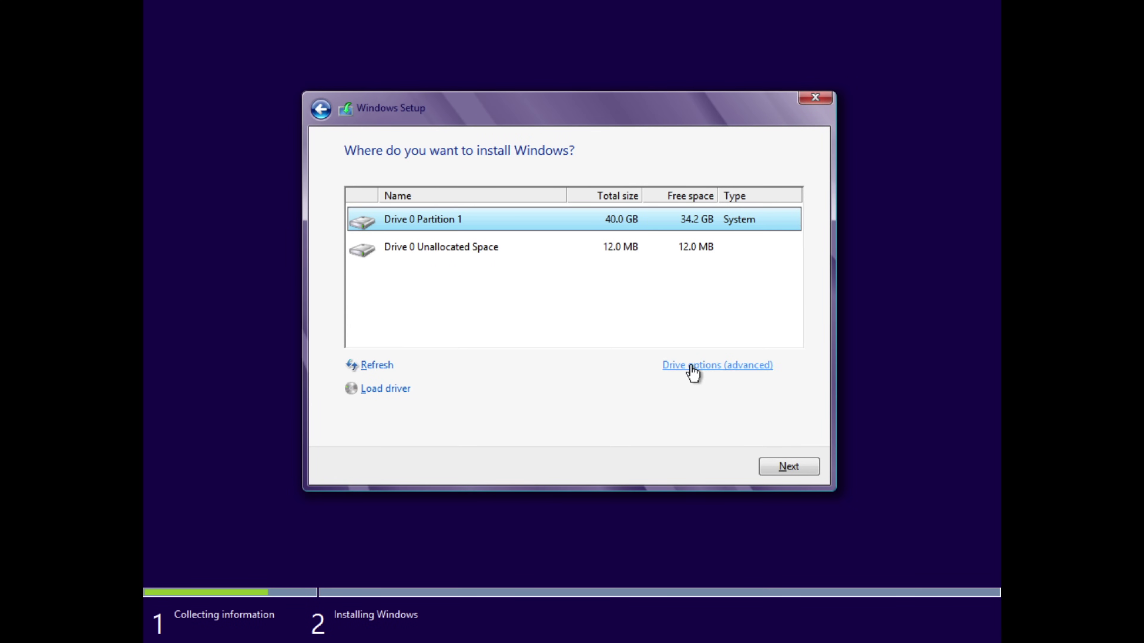
click(784, 466)
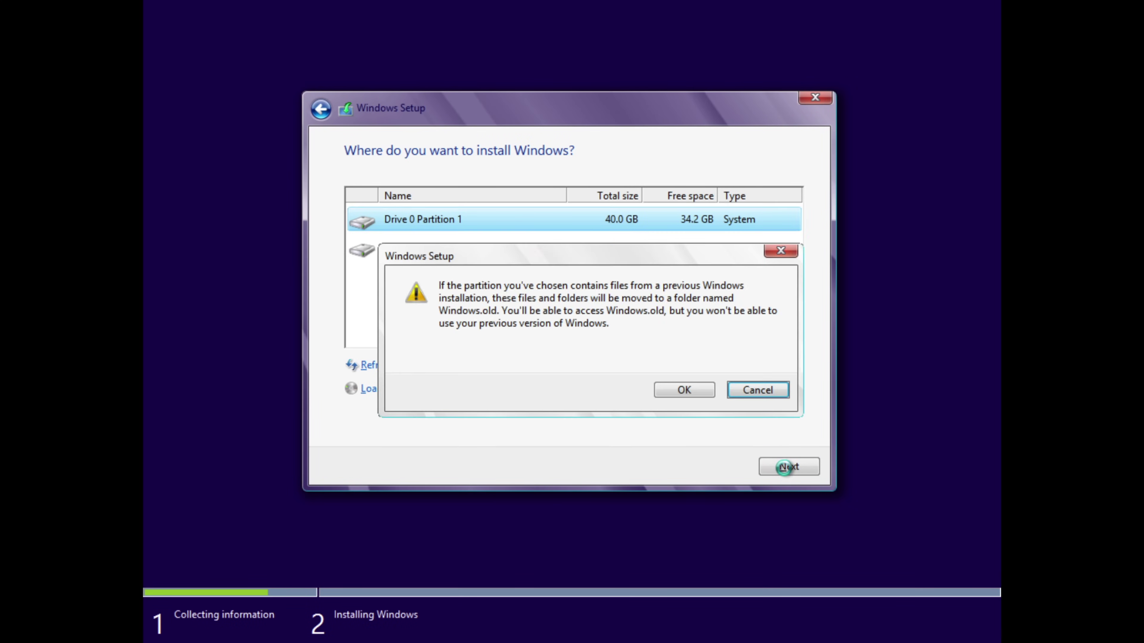
click(664, 387)
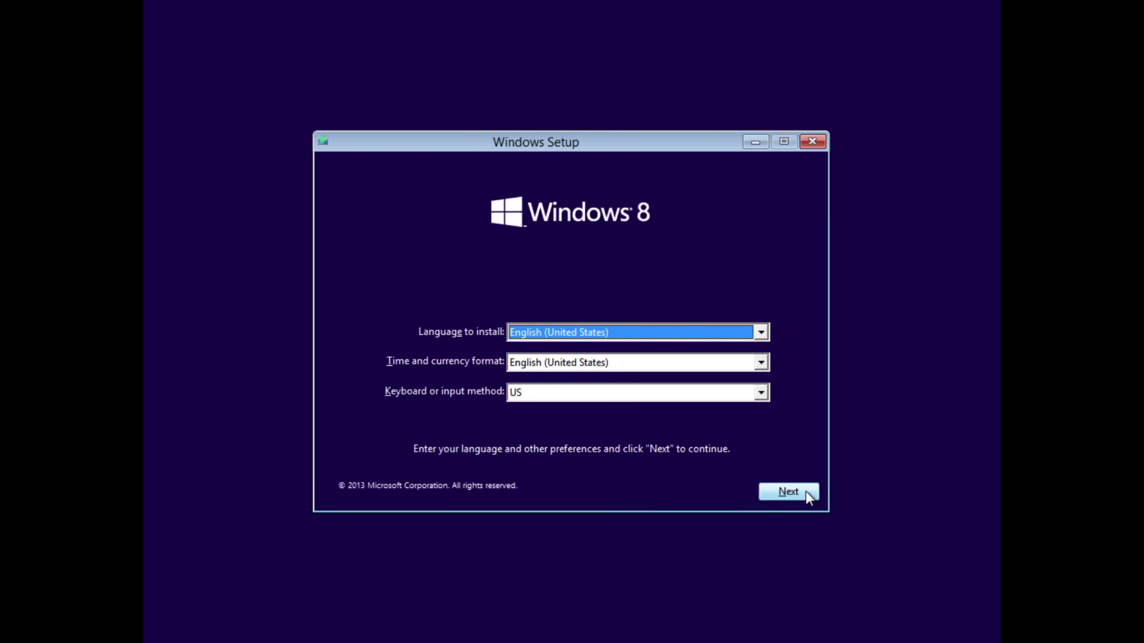
In the 2013 Windows 8 setup, accept the English (United States) defaults and install to the 44.9 GB Drive 0 Partition 2.
click(806, 491)
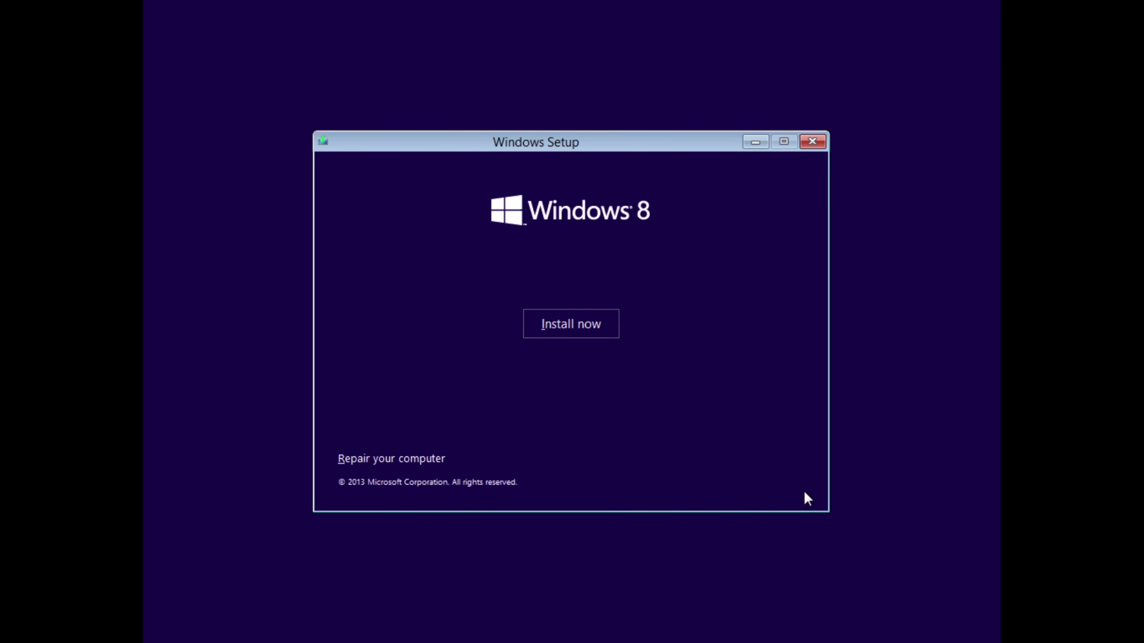
click(611, 332)
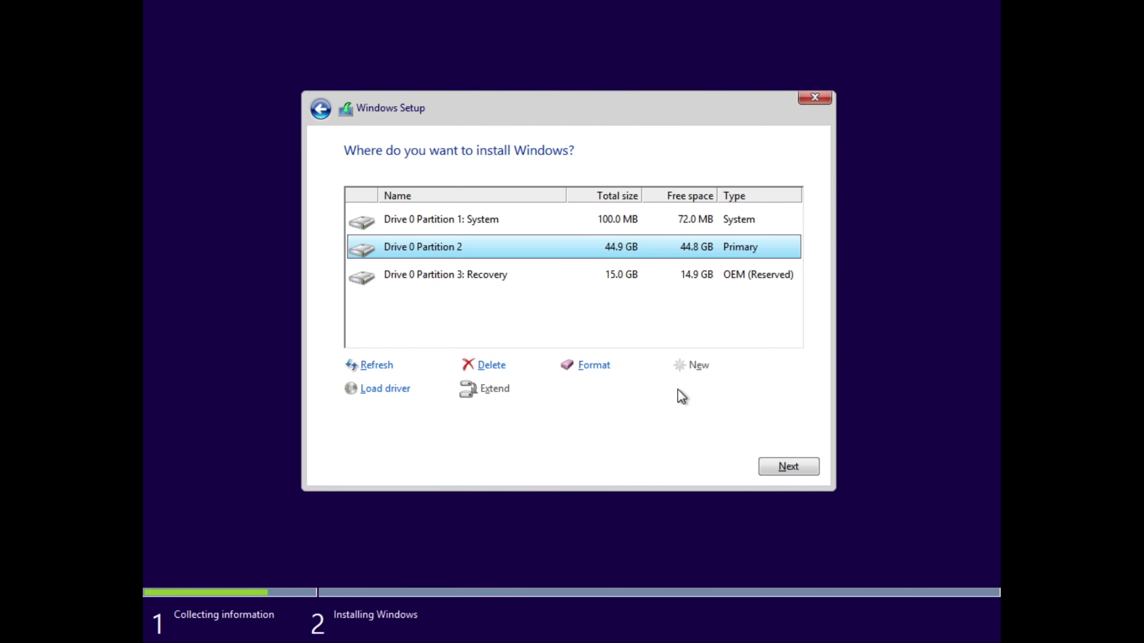
click(779, 466)
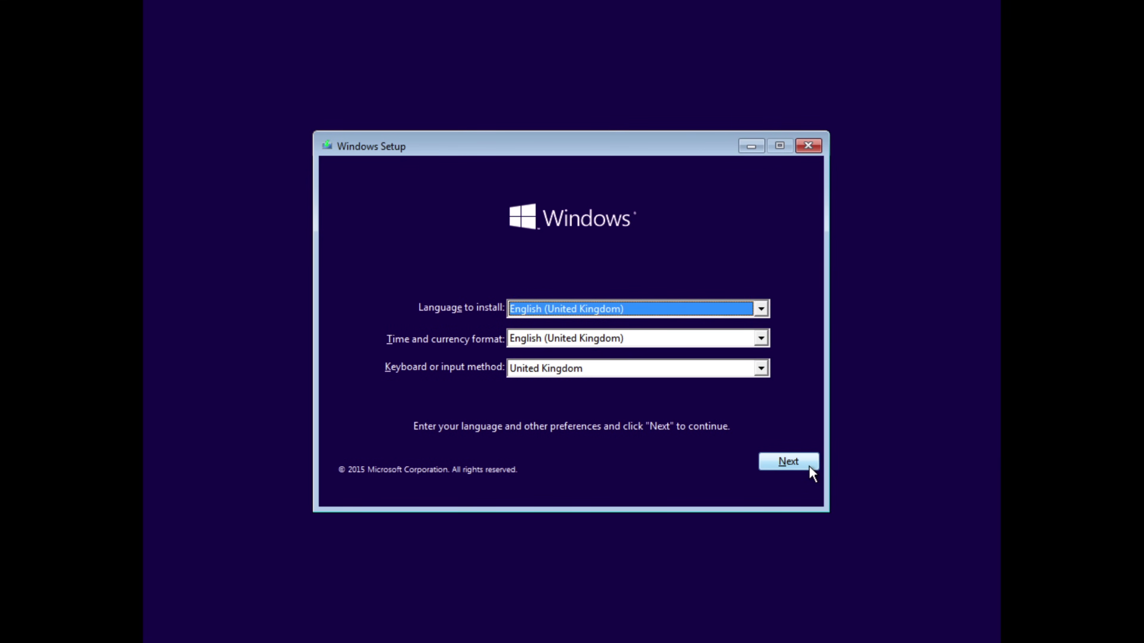
In the 2015 Windows setup, accept the United Kingdom defaults, install to Drive 0 Partition 2 and agree to move old files to Windows.old.
click(809, 468)
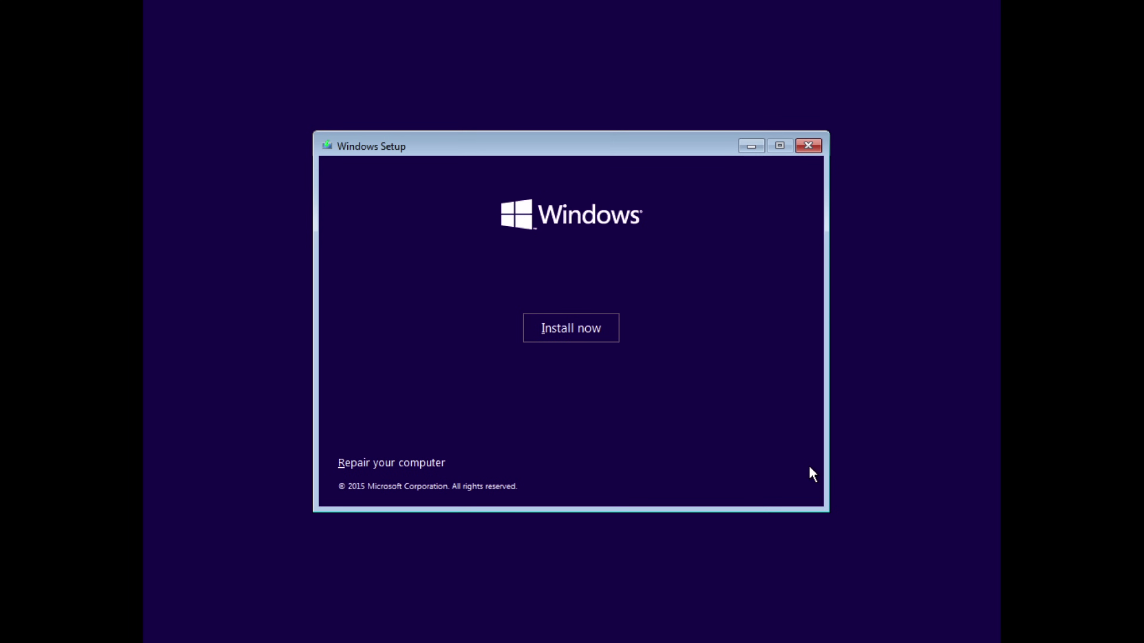
key(Return)
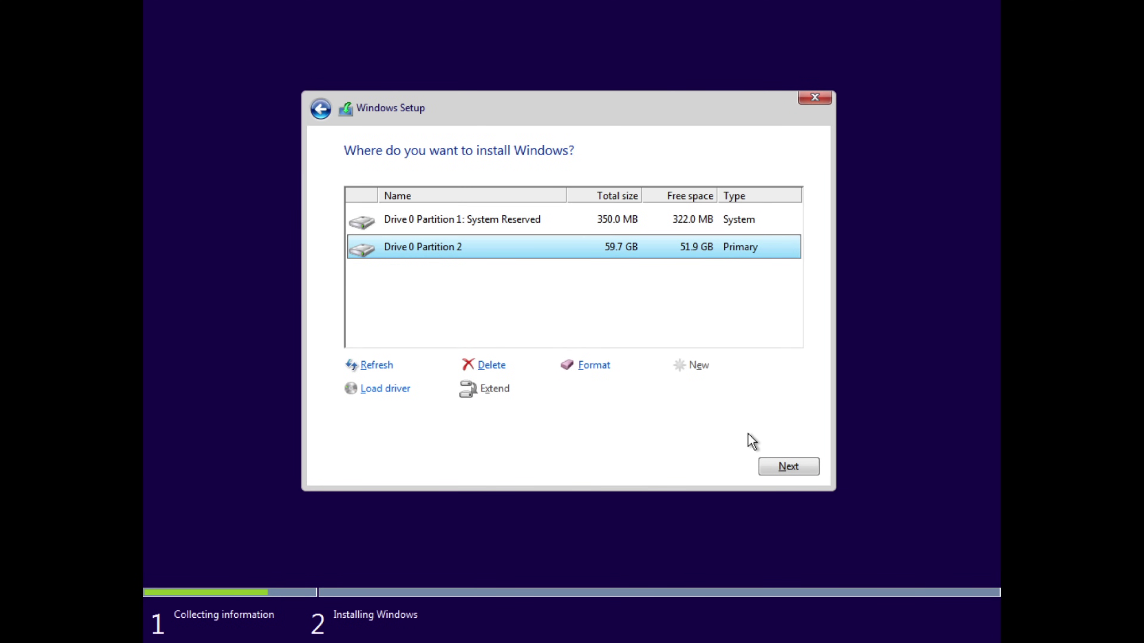
click(761, 464)
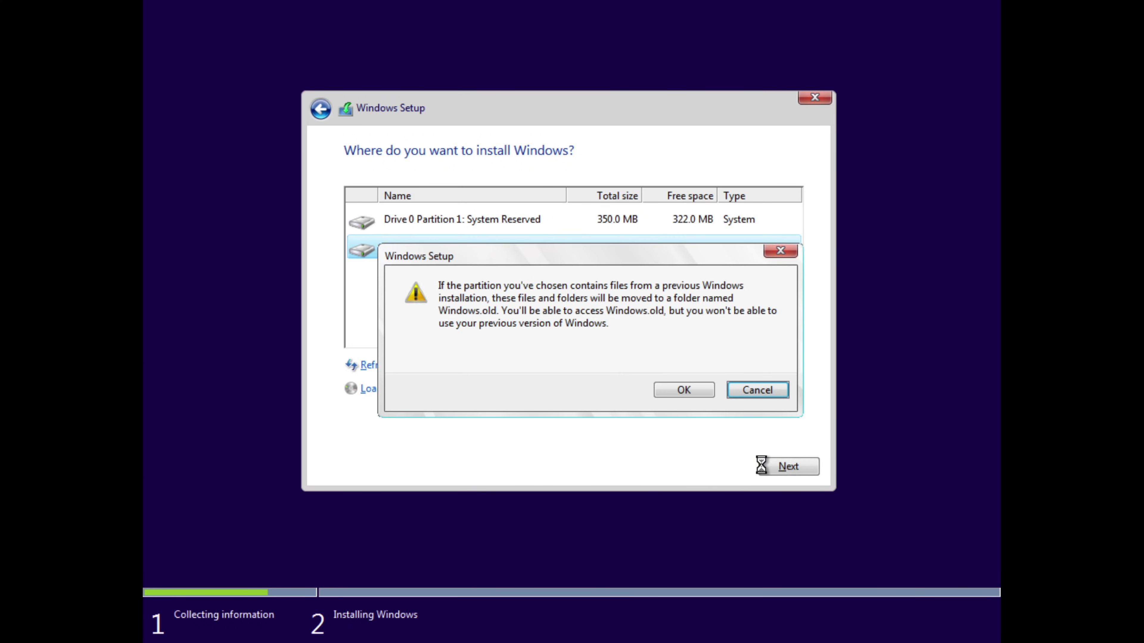
click(699, 396)
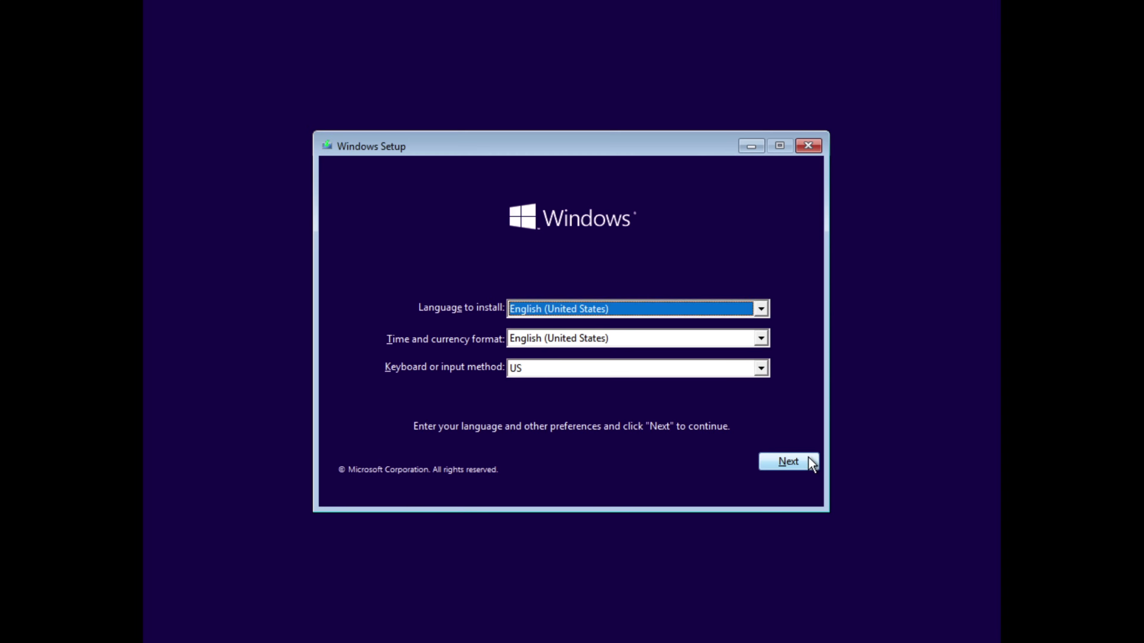
In the undated Windows setup, accept the English (United States) defaults and install to Drive 0 Partition 2, moving old files to Windows.old.
click(809, 461)
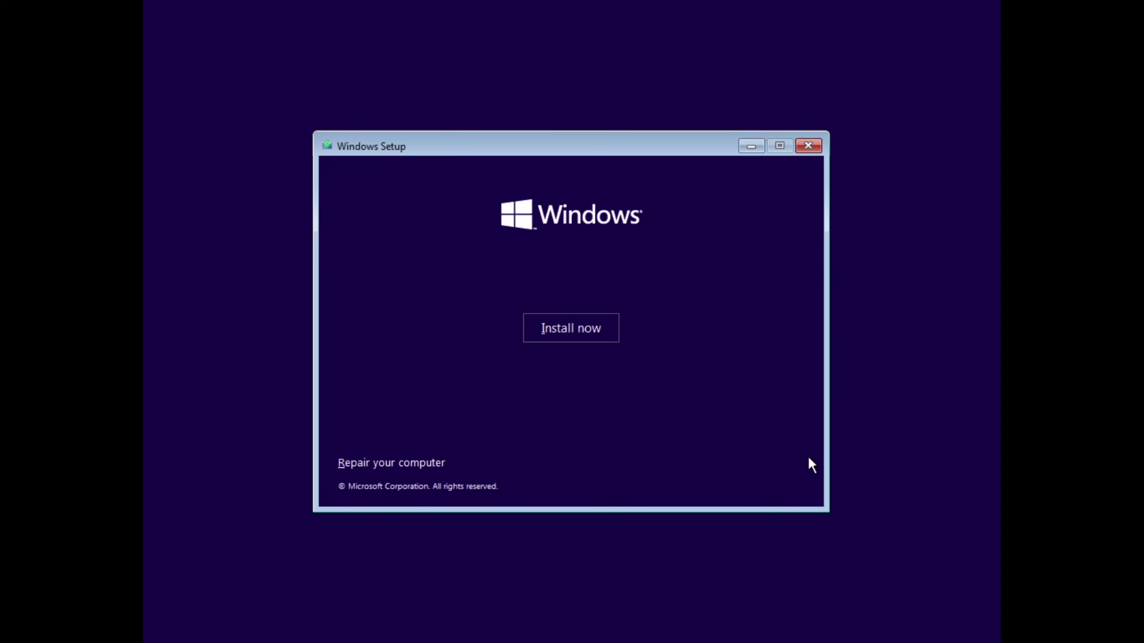
click(613, 333)
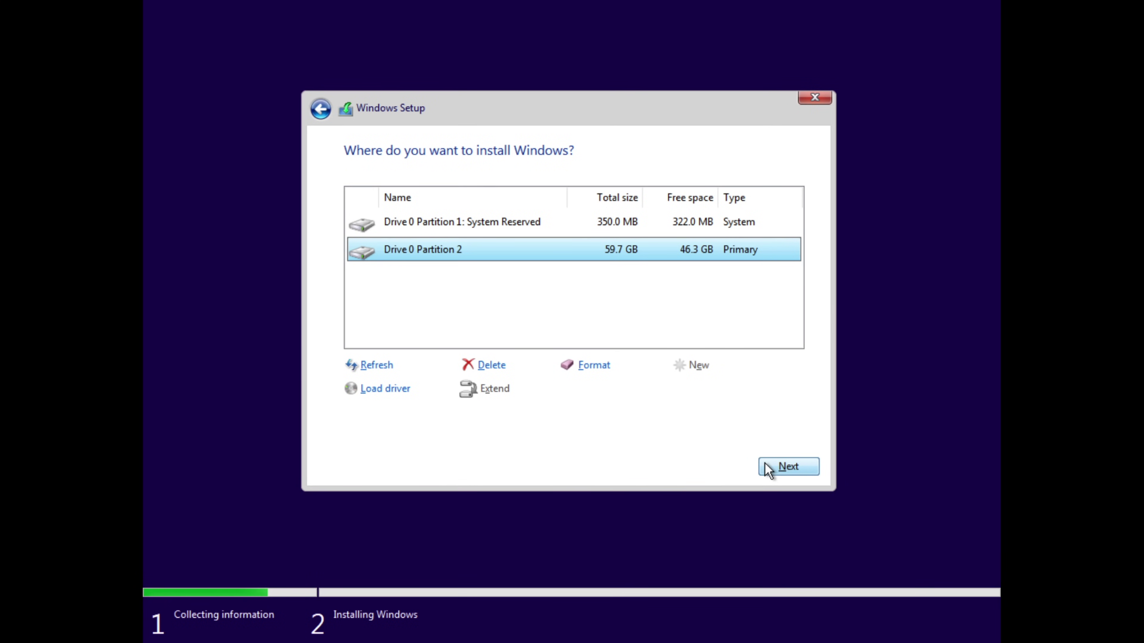
click(768, 466)
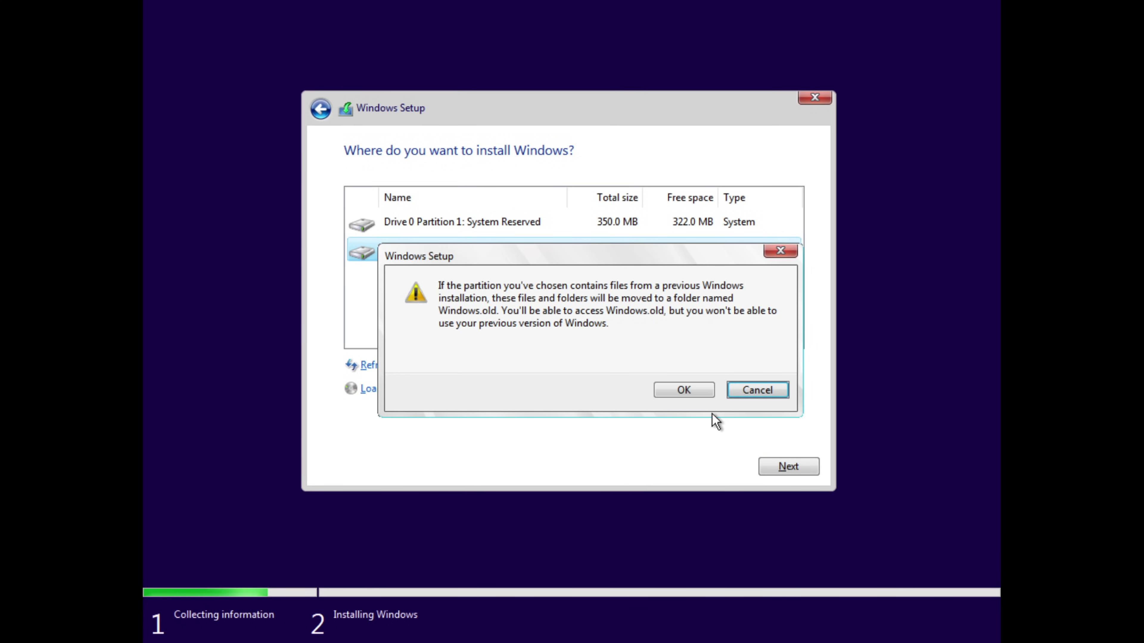
click(695, 394)
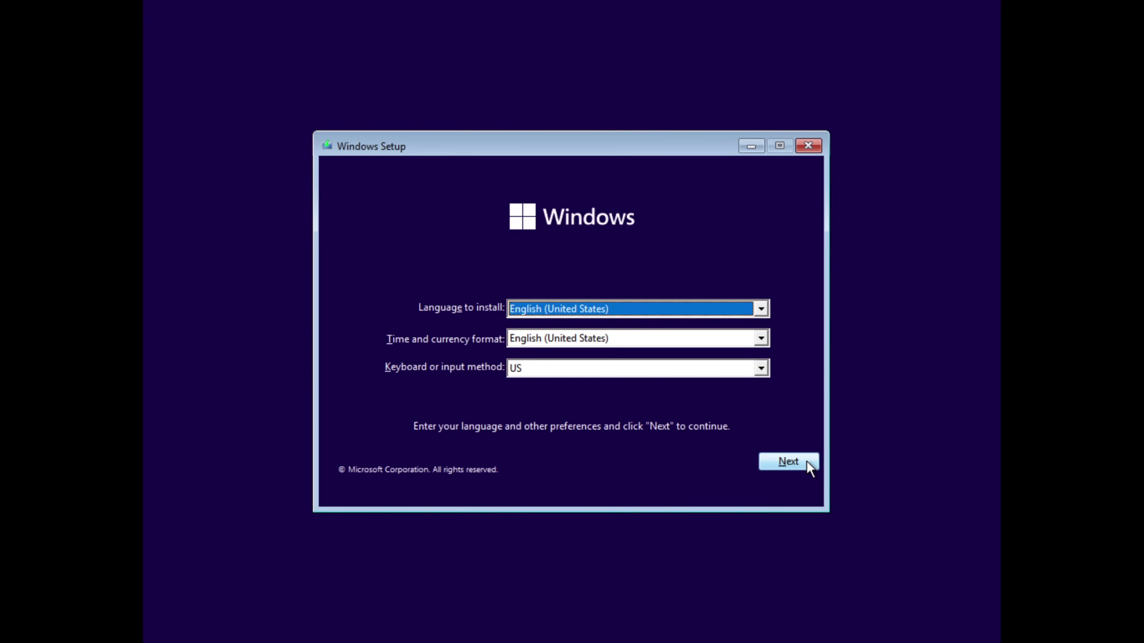
In the setup with the flat four-square Windows logo, accept the English (United States) defaults and install to Drive 0 Partition 3.
click(807, 464)
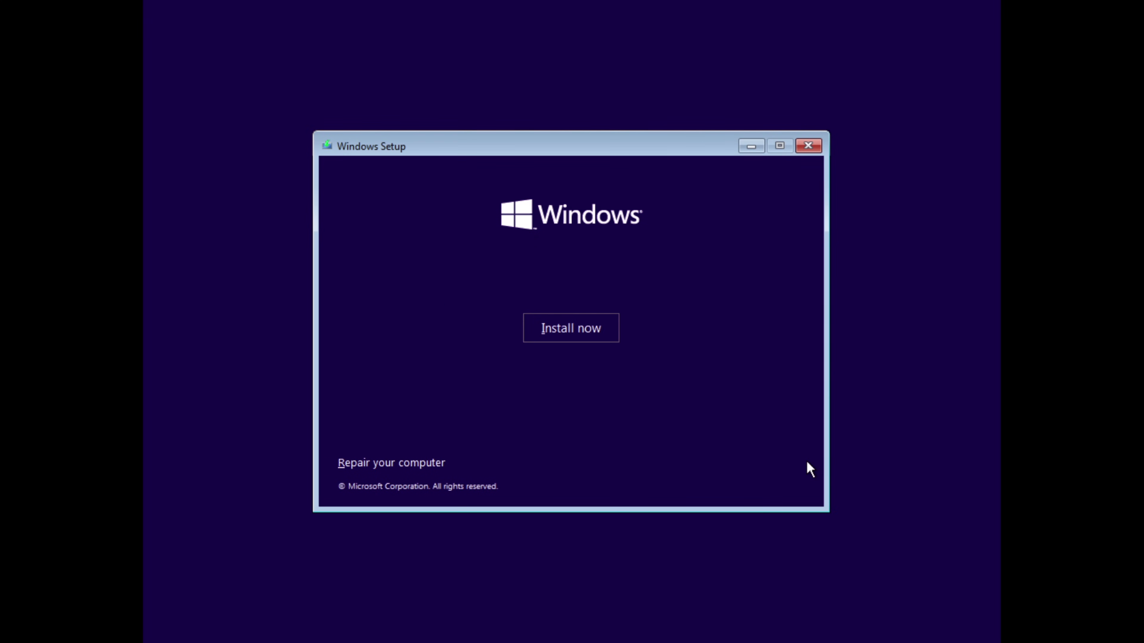
click(609, 339)
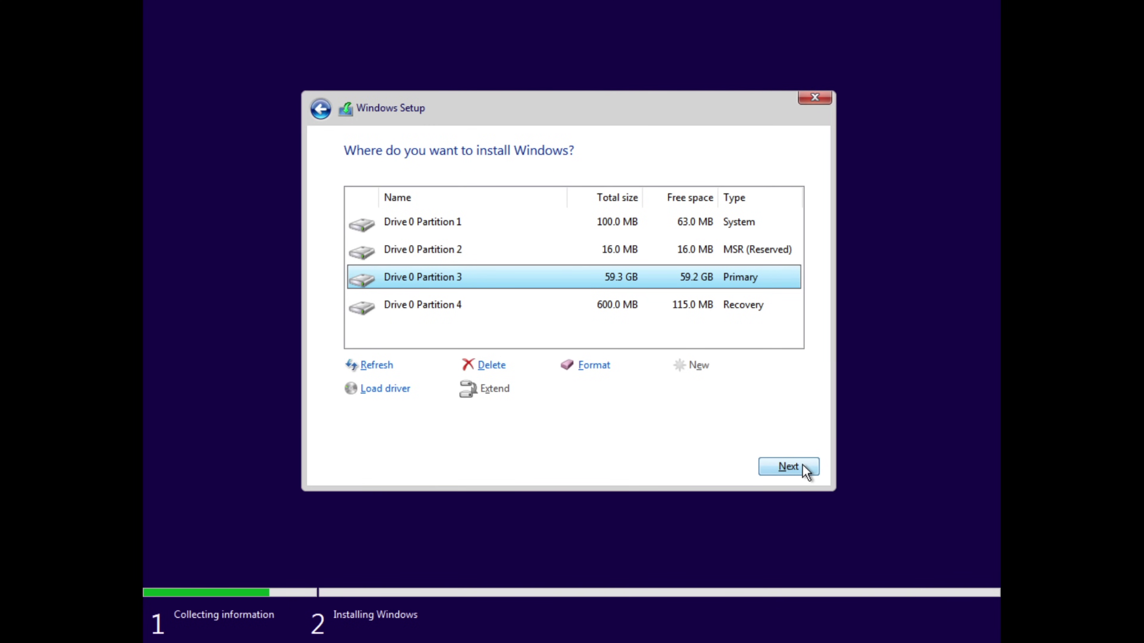
click(802, 465)
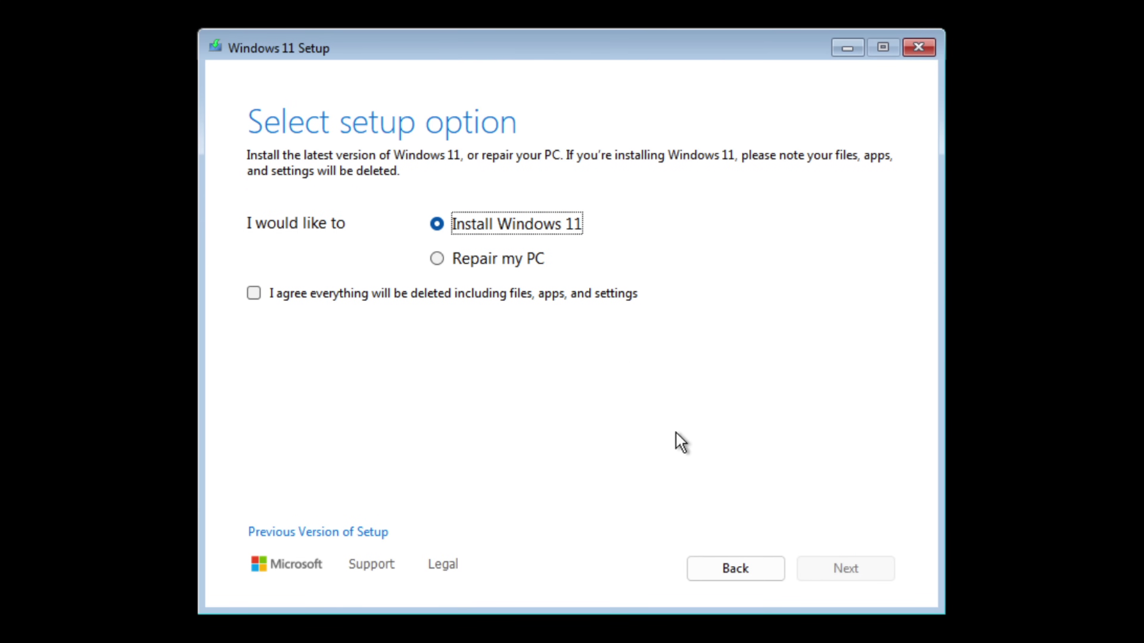
In Windows 11 Setup, agree to delete everything, choose the Windows 11 Pro image and accept the license terms.
click(578, 297)
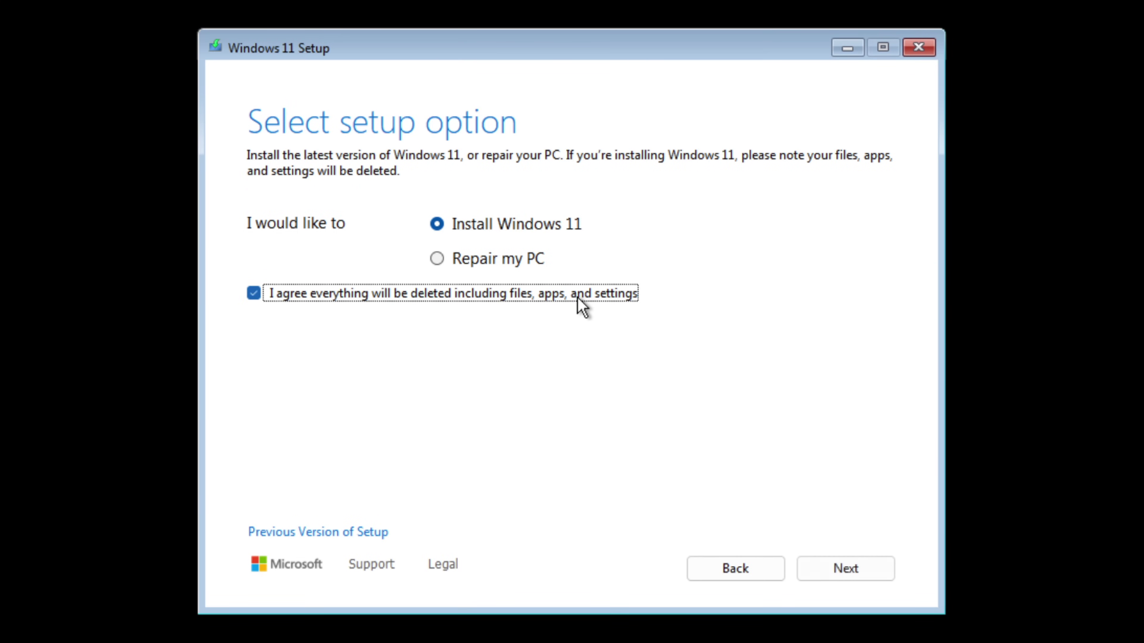
click(830, 583)
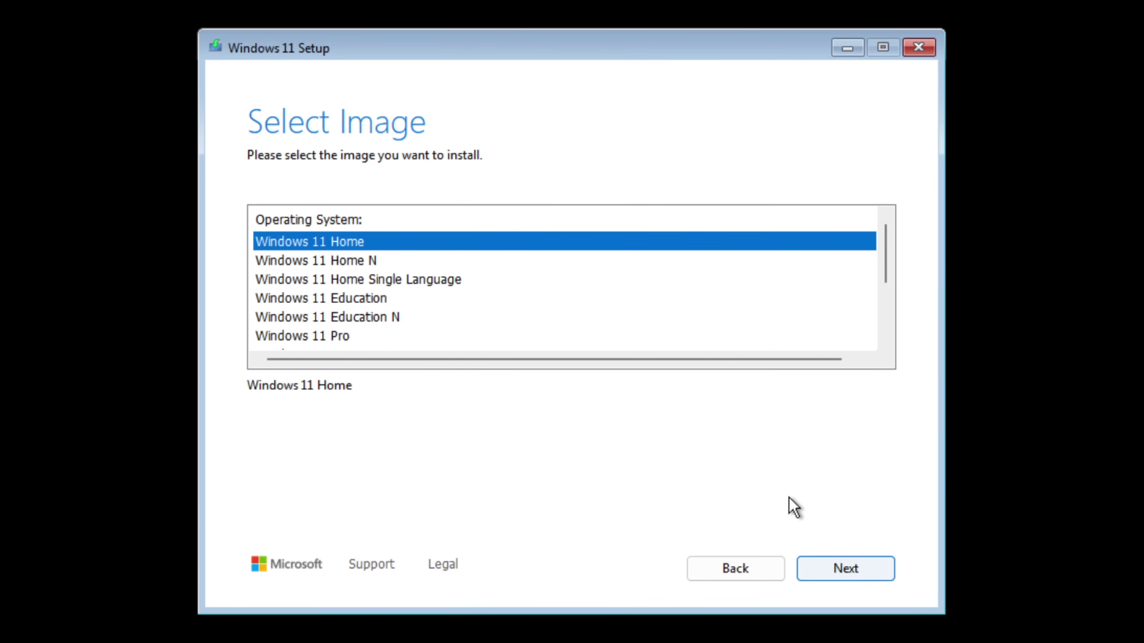
click(761, 345)
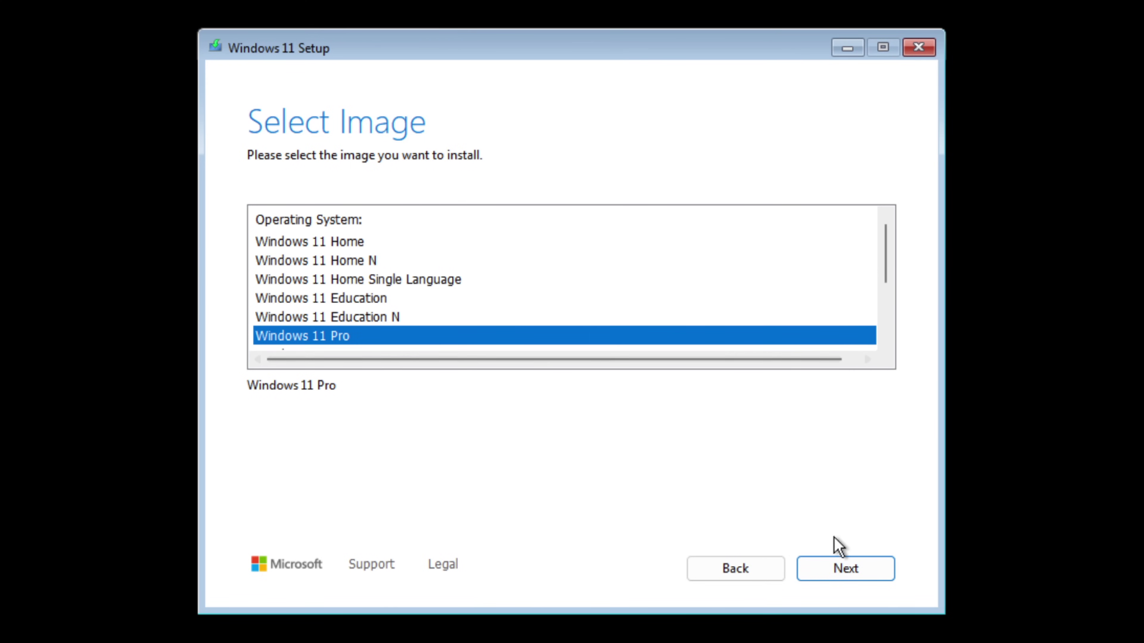
click(846, 572)
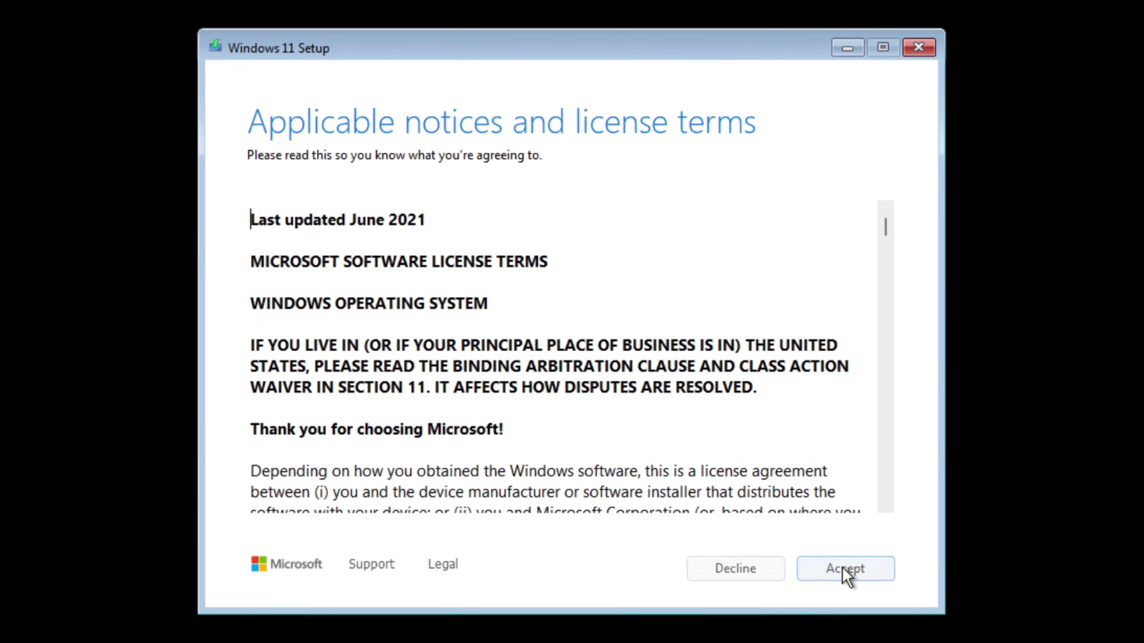
click(846, 570)
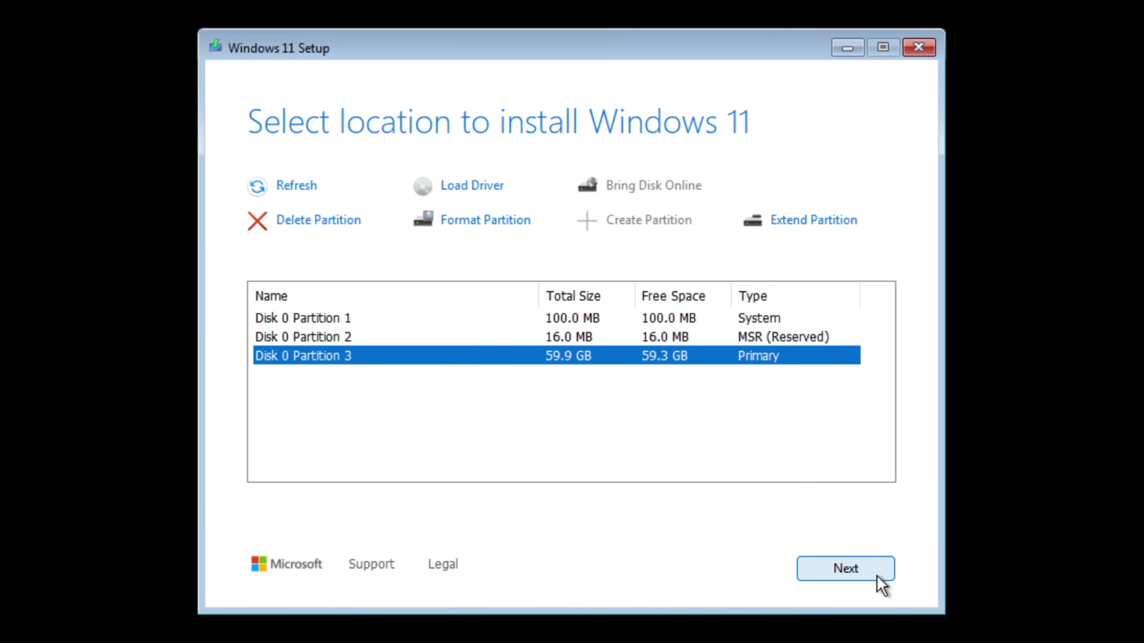
Choose Disk 0 Partition 3 as the location for Windows 11 and start the installation.
click(877, 576)
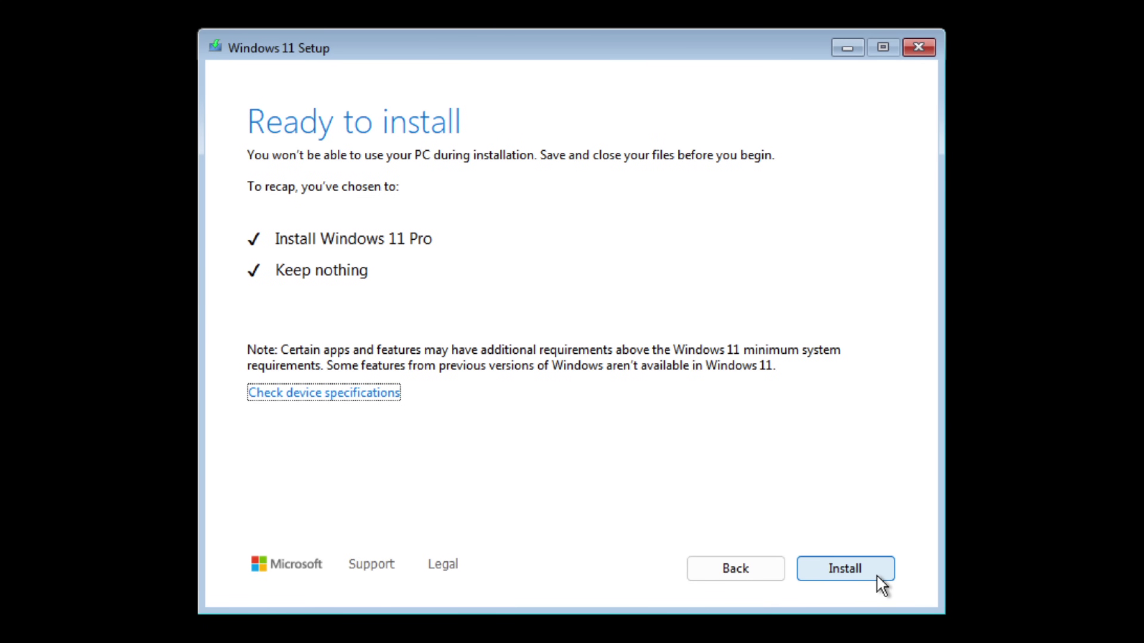
click(878, 579)
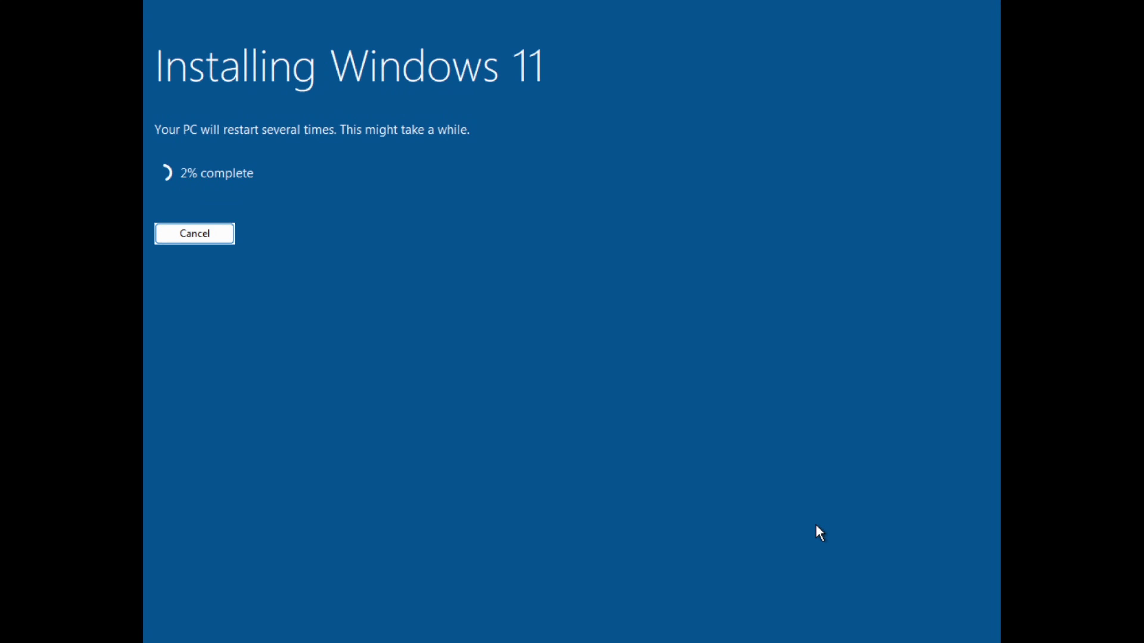